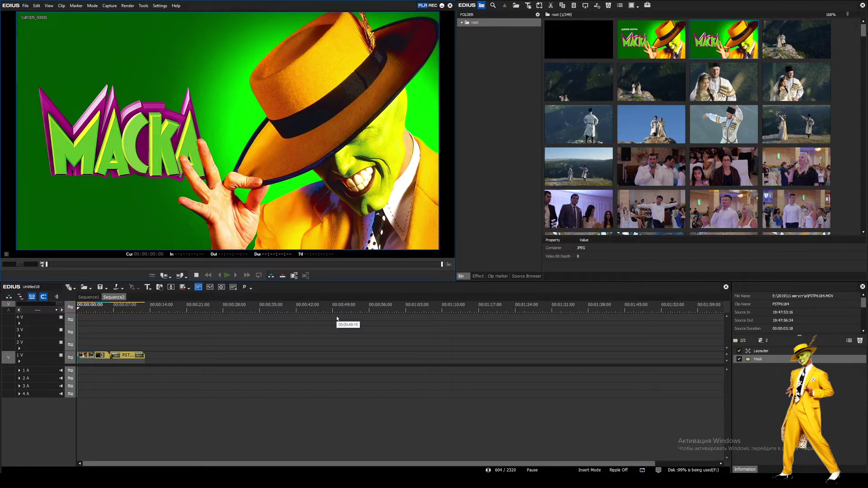
Drag the Mask filter from the Video Filters list onto the wedding clip on track 1 V
click(478, 276)
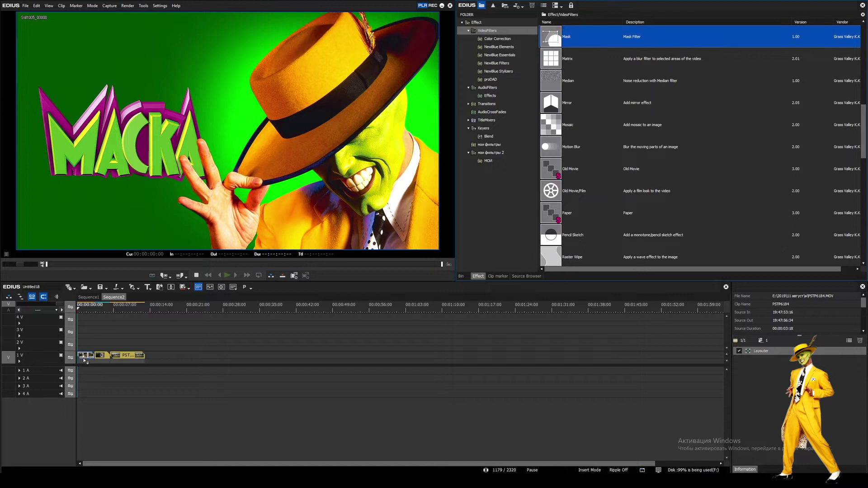
drag(559, 38, 87, 356)
Open the Mask filter settings, check the Select mode options, and zoom the preview in and out
double_click(758, 359)
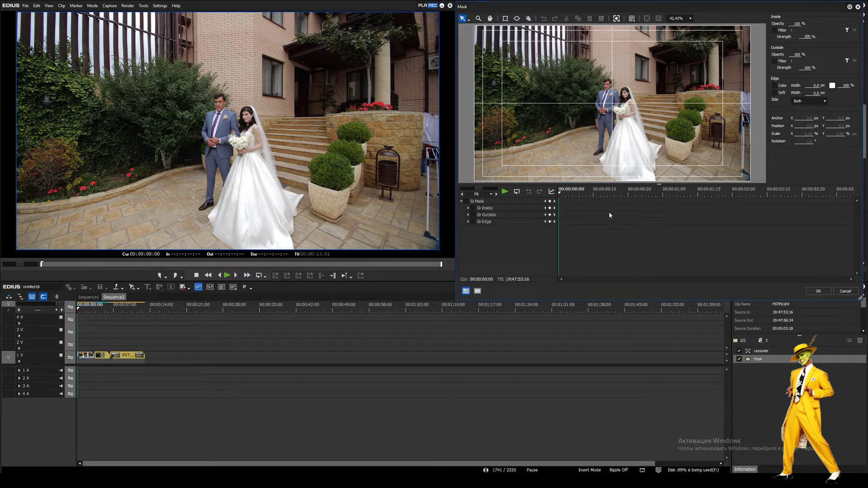
click(468, 19)
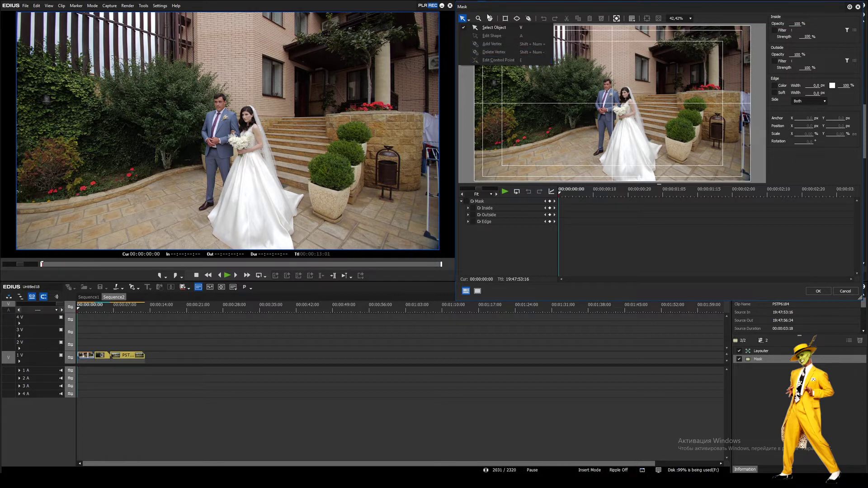
click(479, 18)
scroll(575, 95, up, 3)
scroll(549, 130, down, 4)
scroll(550, 131, down, 2)
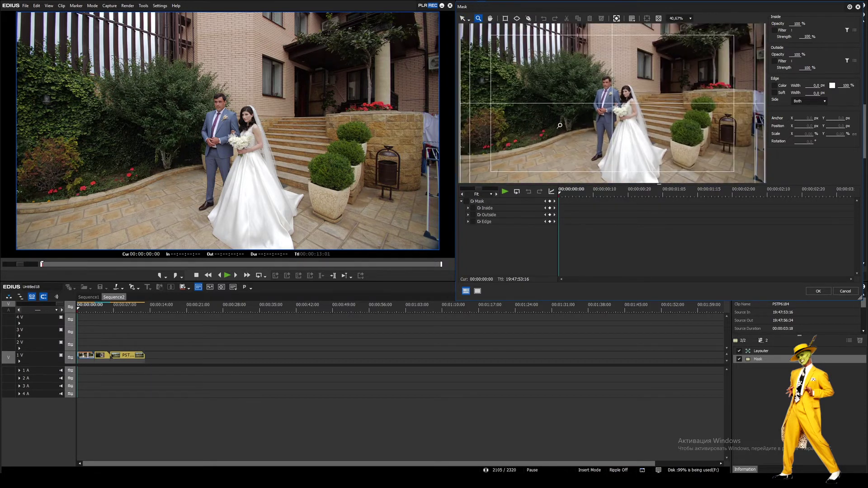
scroll(609, 64, up, 3)
scroll(579, 97, down, 2)
Pan the mask preview image left and back right with the Hand tool
click(490, 18)
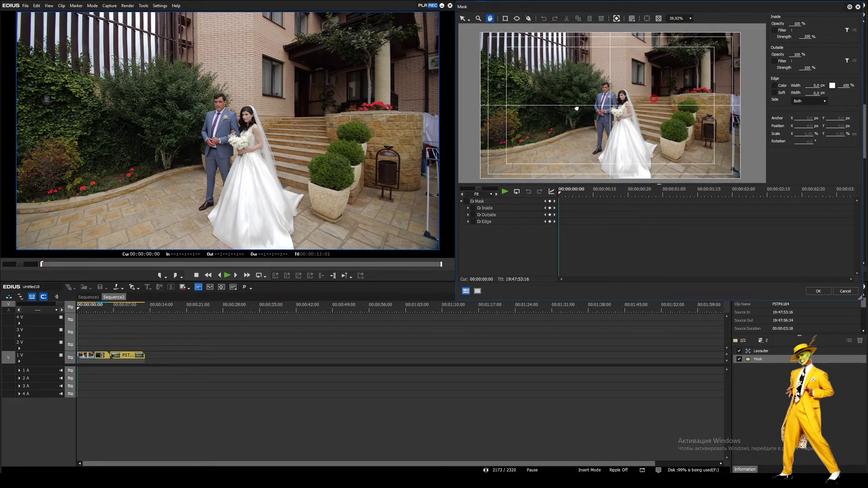
drag(612, 39, 518, 33)
drag(510, 86, 596, 92)
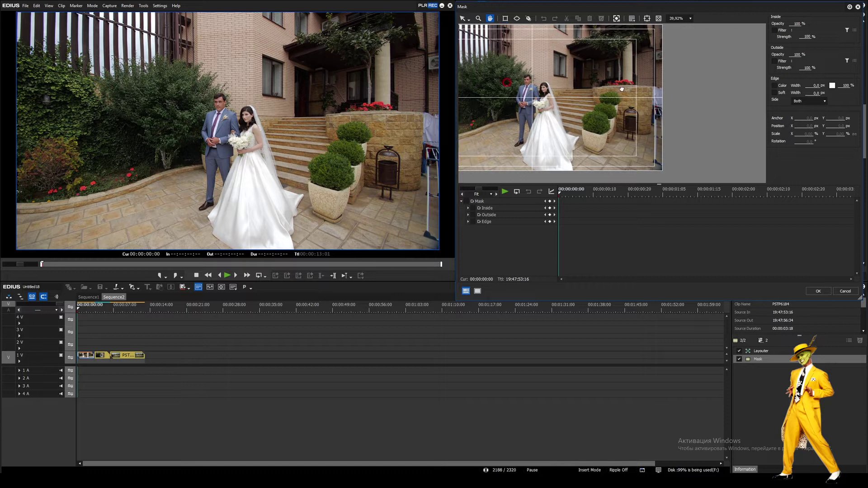
Draw a thin rectangle and a second wide rectangle mask on the frame
click(506, 19)
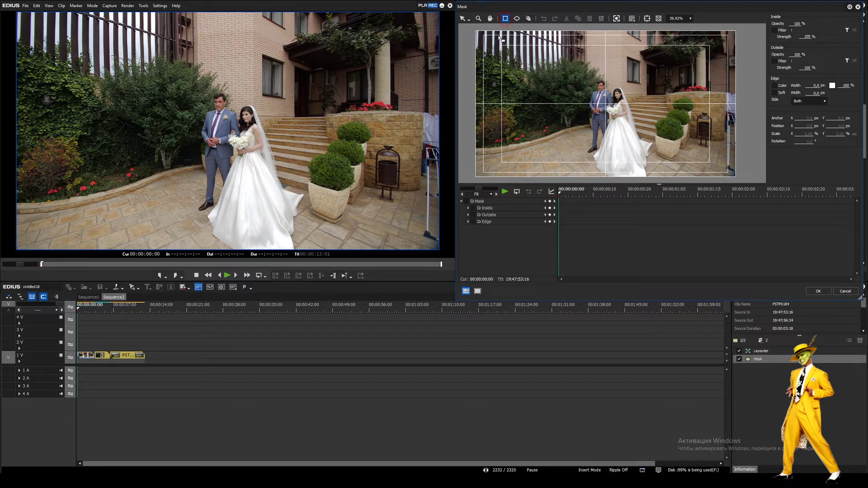
drag(494, 39, 544, 85)
click(506, 19)
mouse_move(544, 44)
mouse_down()
mouse_move(576, 61)
mouse_move(650, 65)
mouse_up()
Draw a tall ellipse on the left and a circle in the trees beside the couple
click(517, 19)
mouse_move(497, 92)
mouse_down()
mouse_move(573, 114)
mouse_move(520, 165)
mouse_up()
click(518, 18)
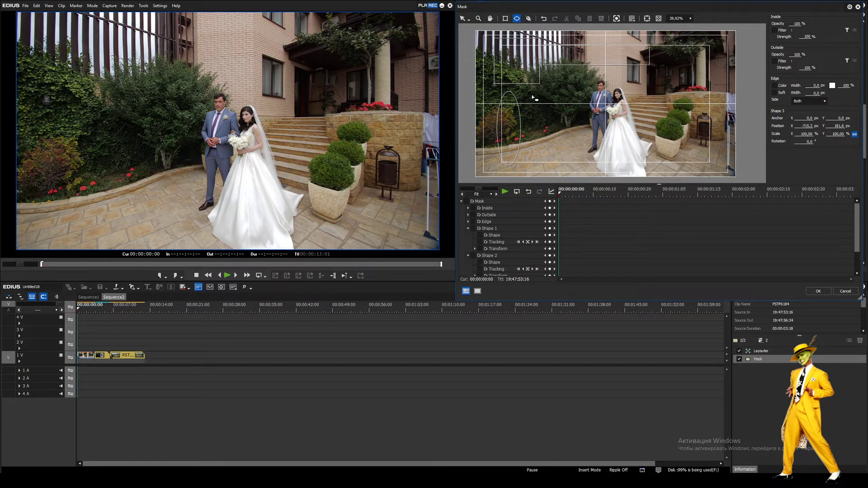
drag(532, 95, 570, 133)
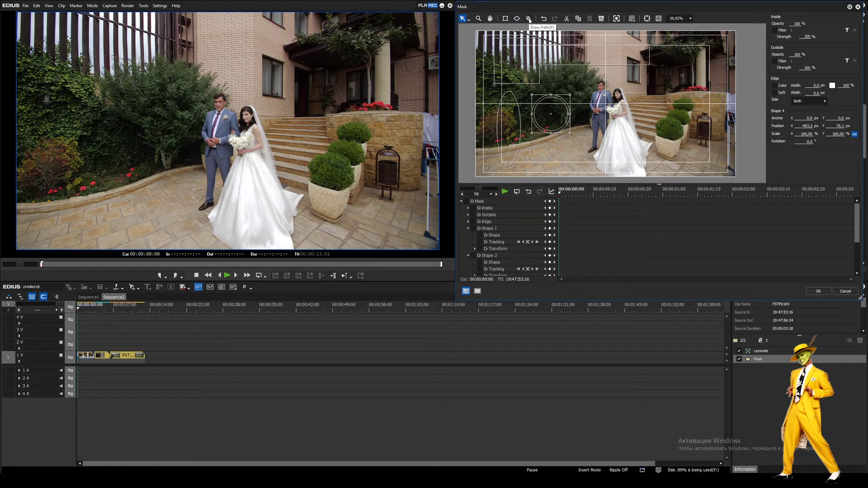
Draw a freeform path with the Draw Path (P) tool, closing it at its start point
key(p)
drag(658, 82, 591, 114)
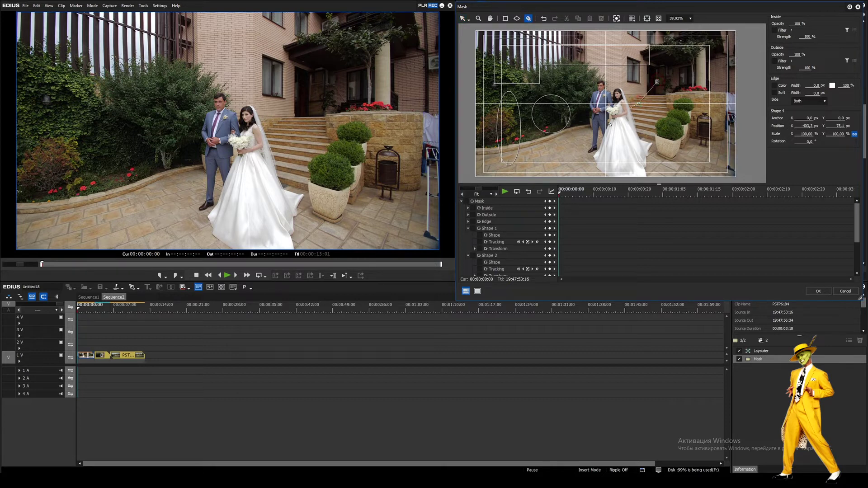
click(641, 142)
click(642, 164)
click(654, 148)
click(697, 174)
click(691, 132)
click(716, 122)
click(662, 111)
click(658, 82)
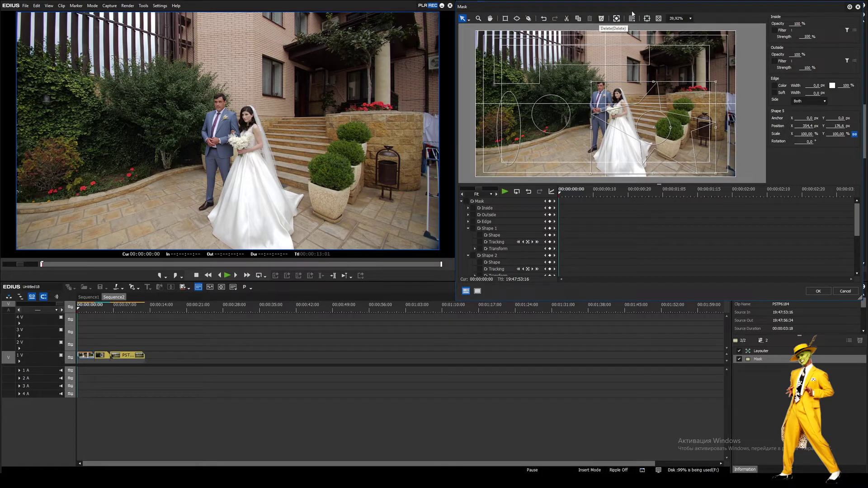
click(617, 19)
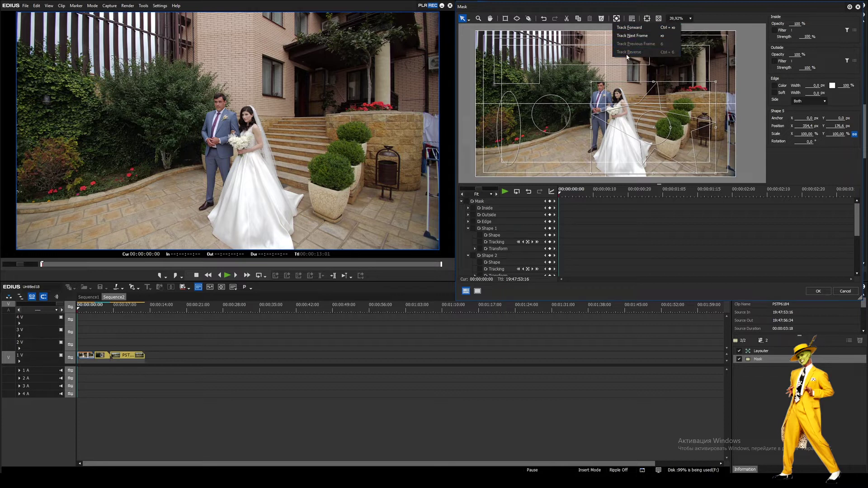
click(640, 3)
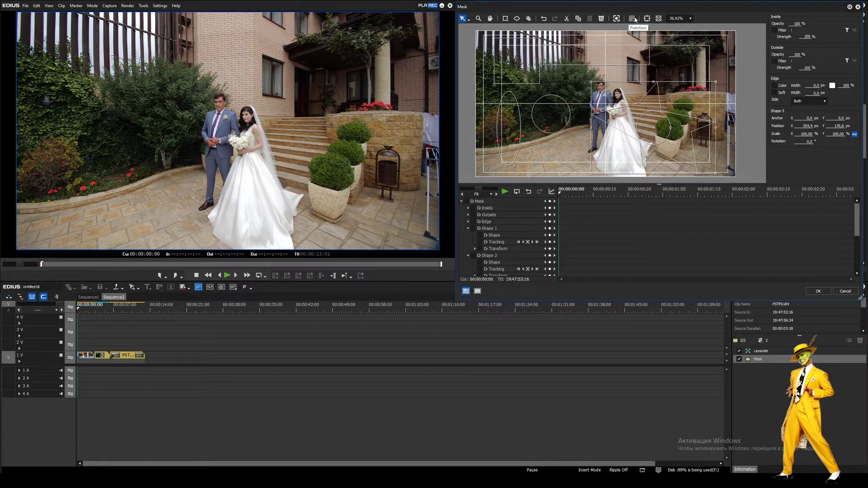
click(633, 19)
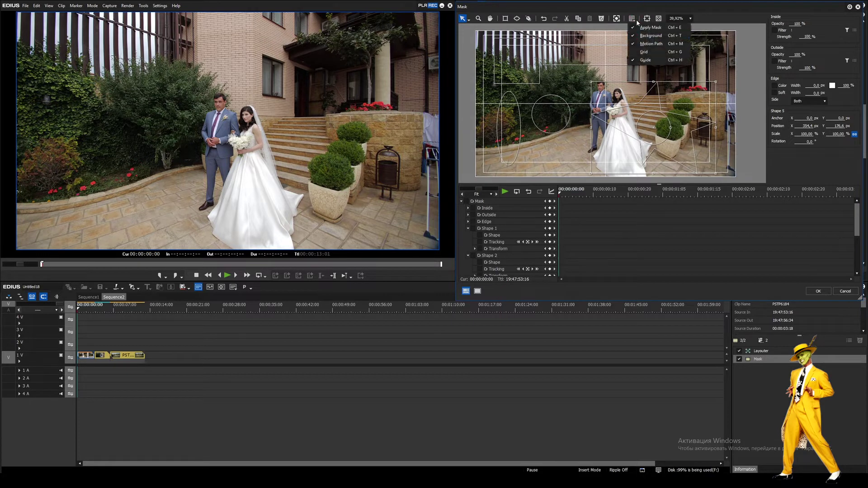
click(639, 54)
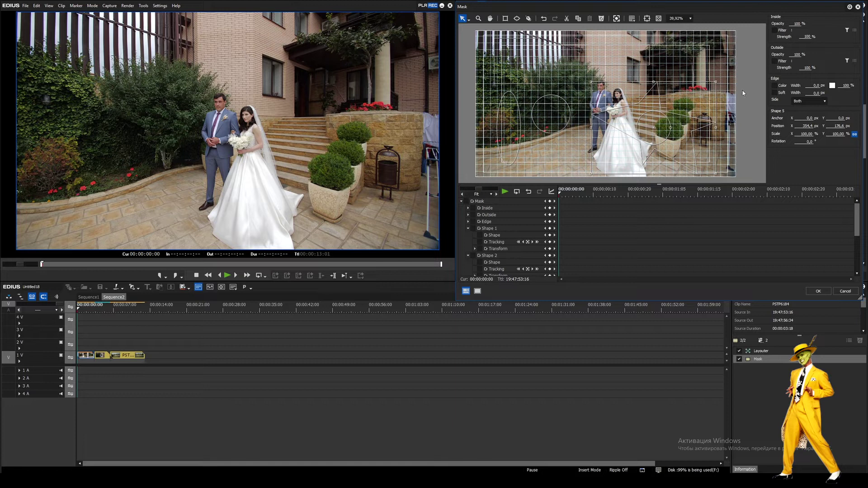
click(633, 19)
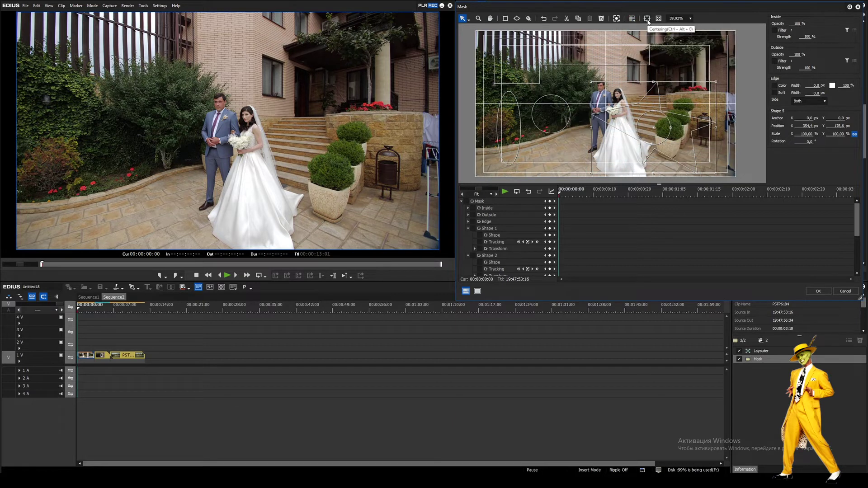
Recentre, pan, zoom out and fit the whole frame in the mask preview
click(647, 20)
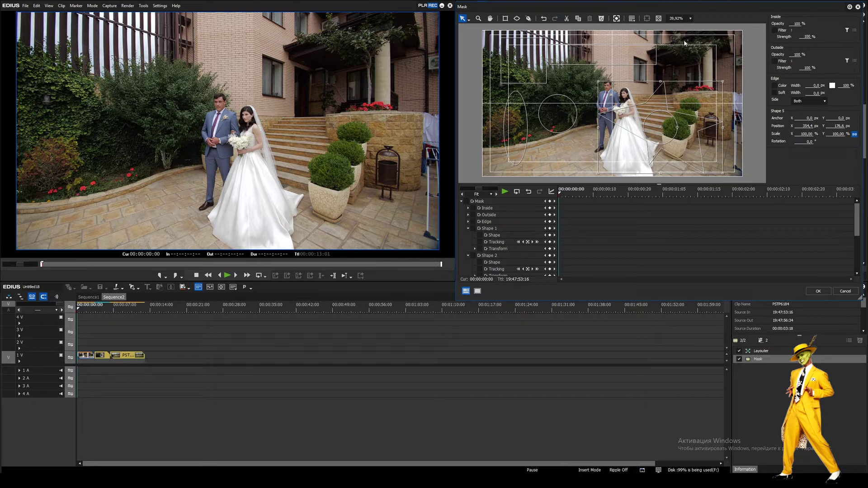
click(489, 19)
drag(721, 101, 534, 96)
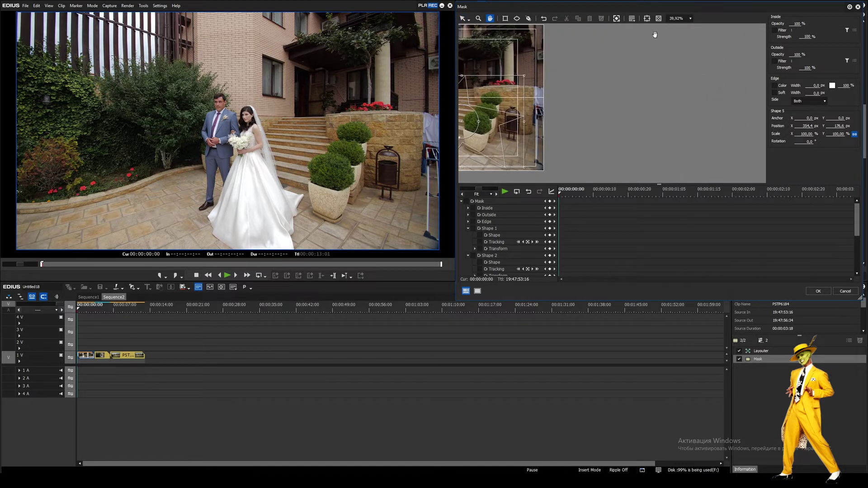
click(659, 19)
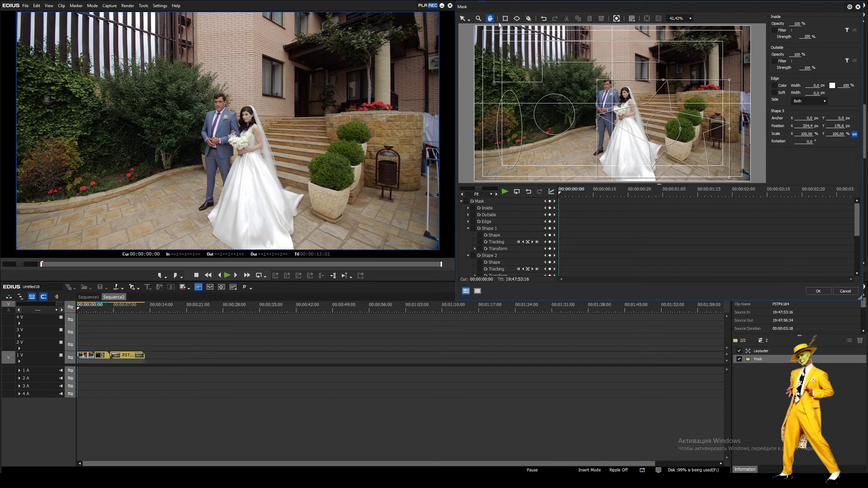
click(478, 18)
drag(567, 54, 603, 63)
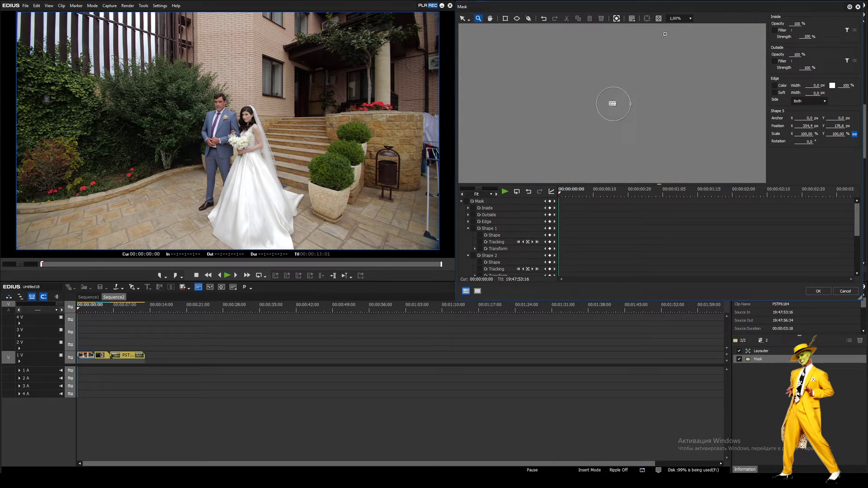
click(659, 19)
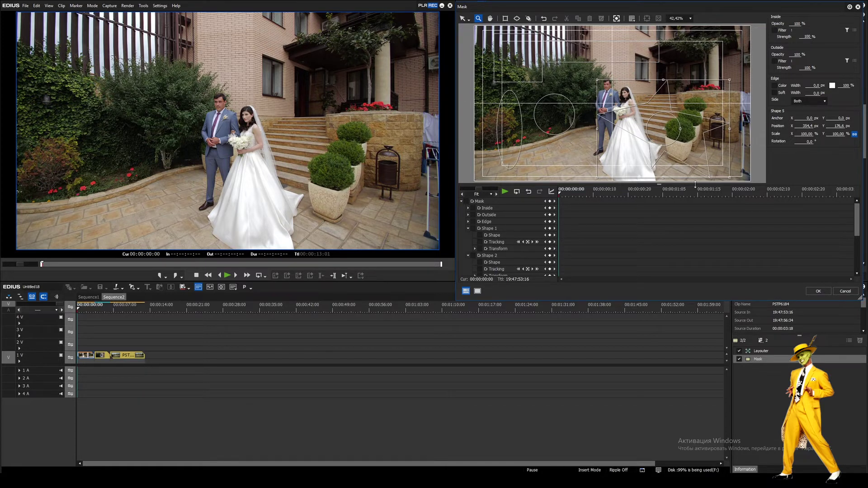
Set the preview zoom to 125% from the preset list, then to 75%
click(684, 18)
click(691, 19)
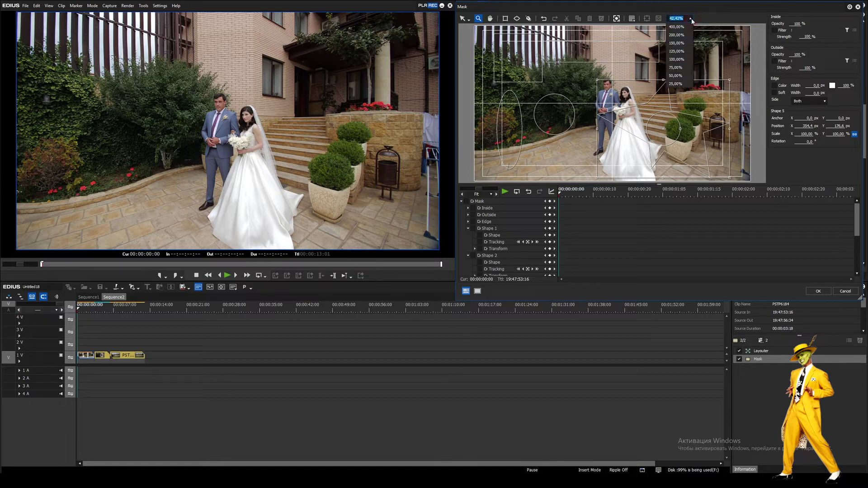
click(683, 52)
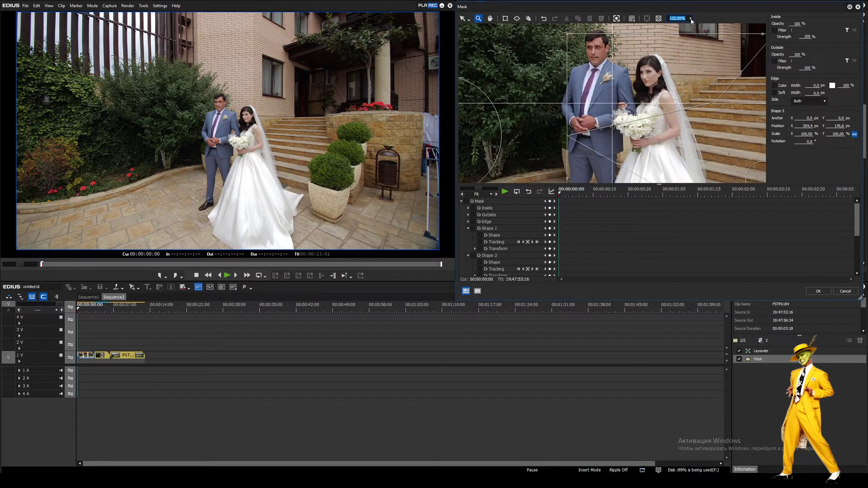
click(690, 19)
click(678, 70)
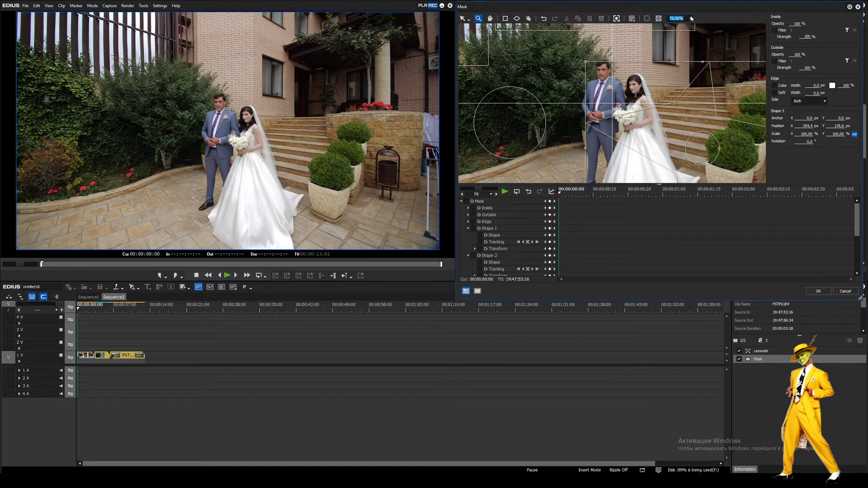
Set the mask preview zoom to 65%
text(65)
key(Tab)
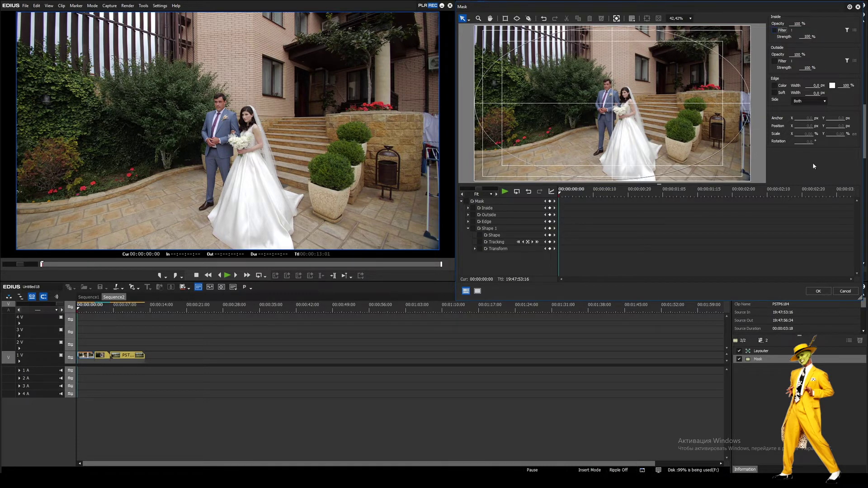
click(795, 9)
Lower the Inside Opacity and enable both the Inside Filter and Outside Filter options
mouse_move(798, 24)
mouse_down()
mouse_move(793, 117)
mouse_move(799, 25)
mouse_up()
mouse_move(800, 25)
mouse_down()
mouse_move(796, 94)
mouse_move(799, 24)
mouse_up()
click(775, 31)
click(809, 37)
click(775, 60)
Choose VideoFilters > Color Correction > Primary Color Correction as the outside filter
click(850, 61)
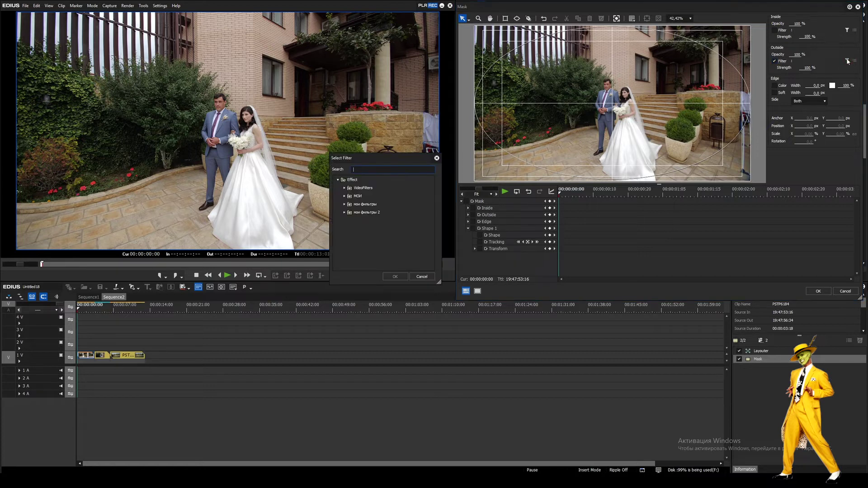
double_click(373, 188)
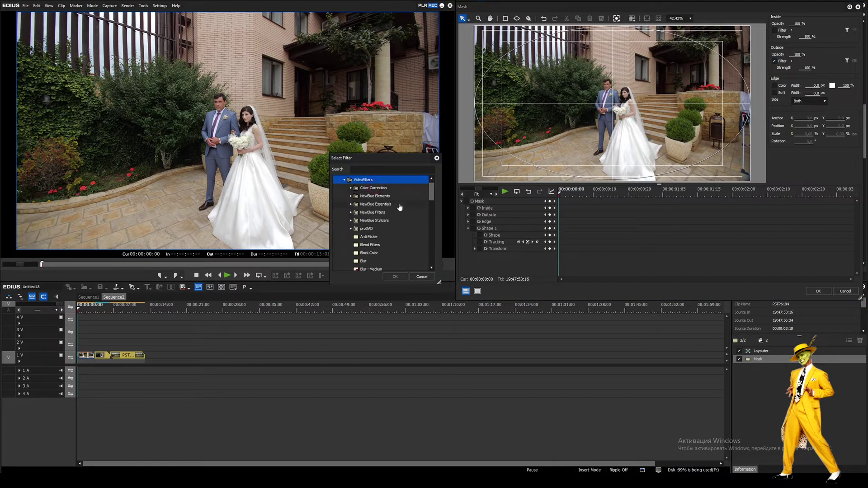
double_click(386, 190)
scroll(416, 196, down, 3)
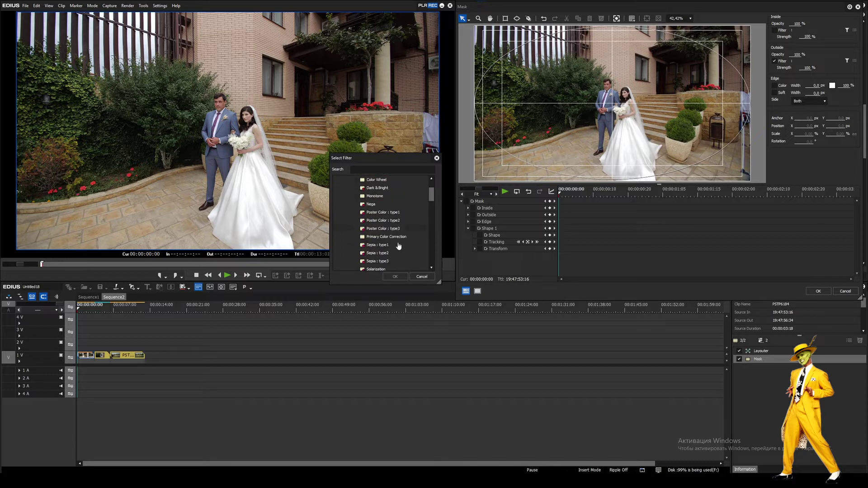
double_click(398, 247)
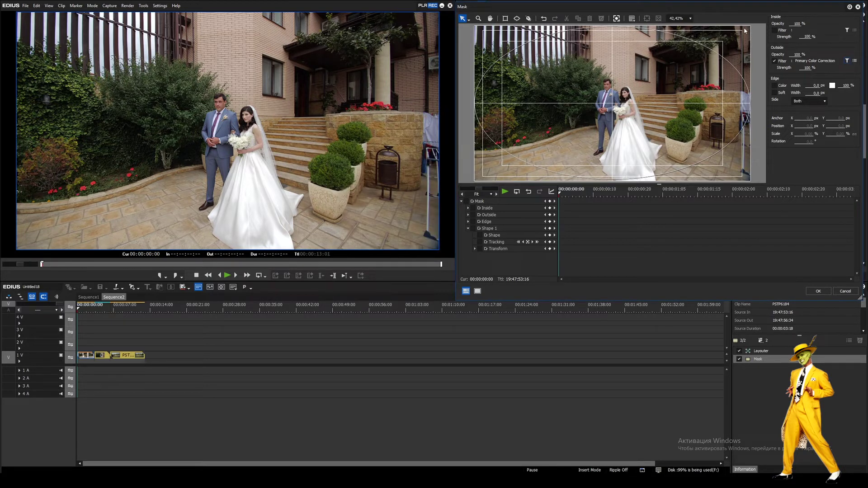
In the correction settings, reset exposure to 0 and bend the Y curve into a darkening S-shape
click(854, 61)
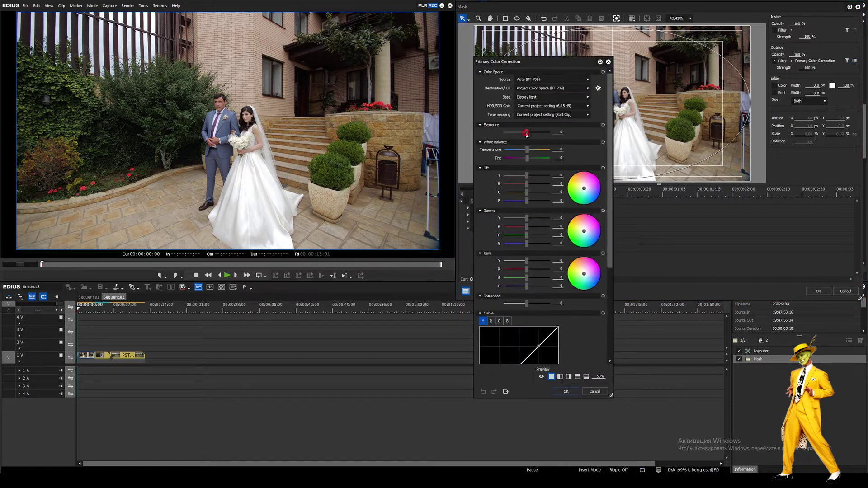
drag(525, 135, 521, 135)
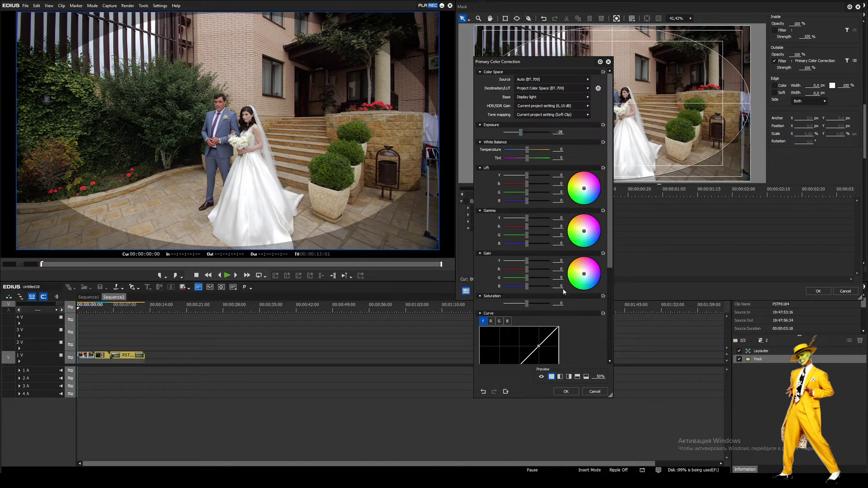
click(603, 125)
scroll(565, 262, down, 3)
mouse_move(518, 226)
mouse_down()
mouse_move(525, 243)
mouse_move(501, 255)
mouse_move(519, 238)
mouse_move(502, 259)
mouse_up()
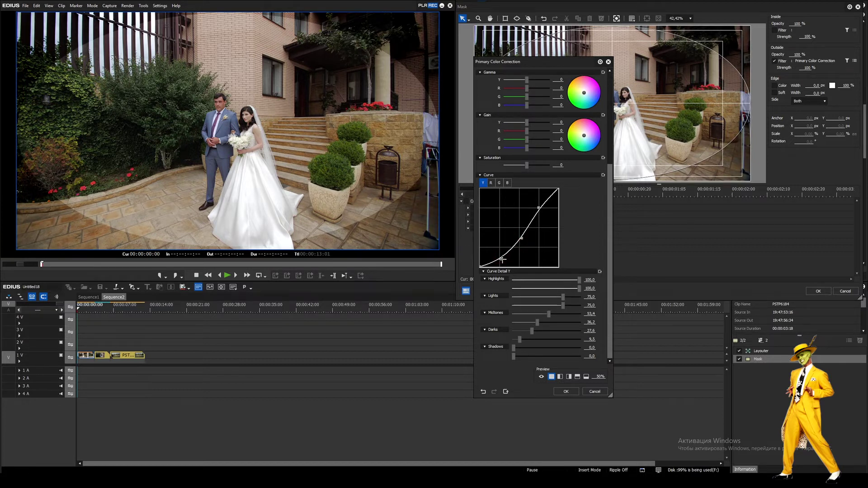
key(Return)
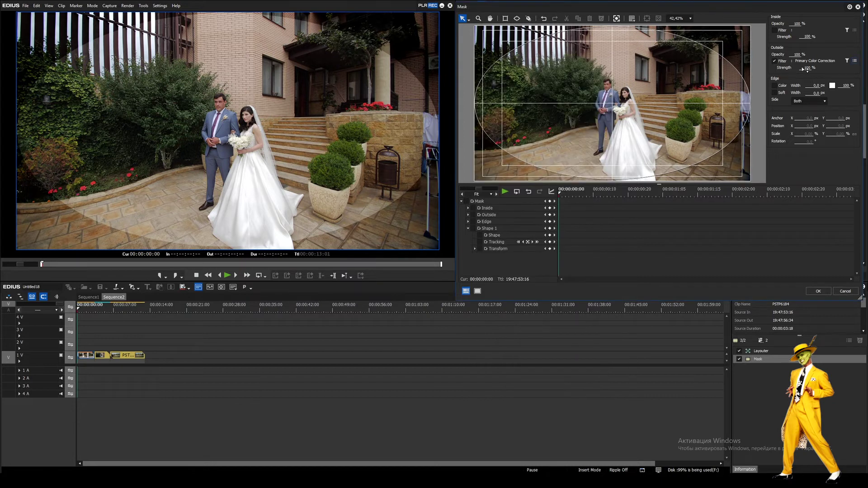
click(808, 68)
drag(812, 73, 814, 96)
key(BackSpace)
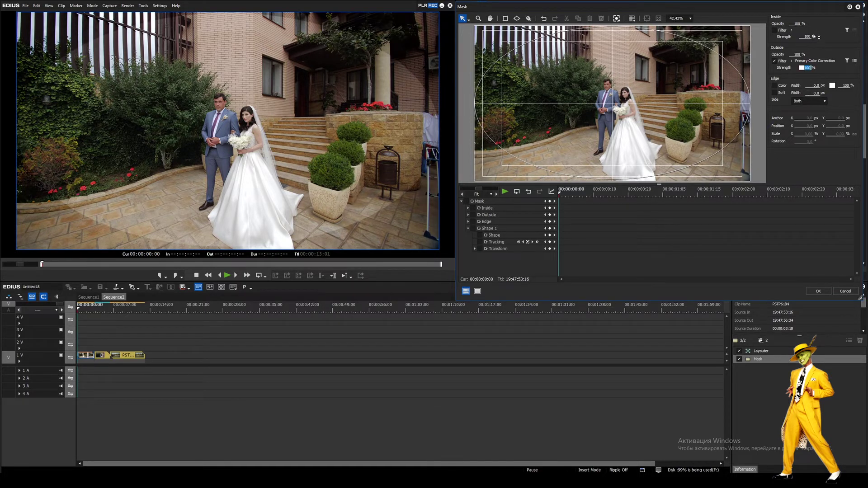
text(1)
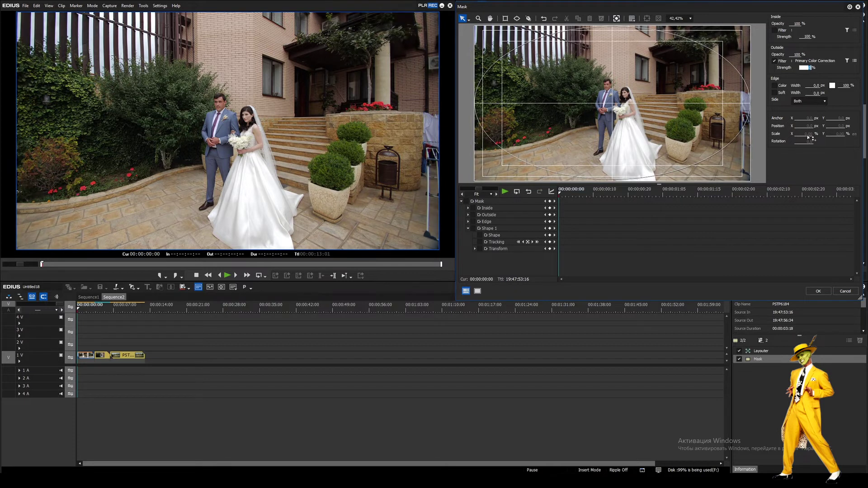
text(00)
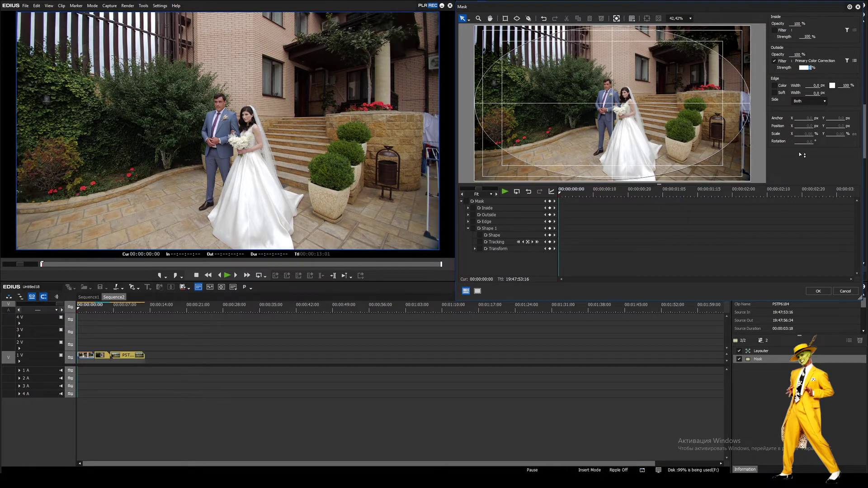
mouse_move(800, 166)
mouse_down()
mouse_move(809, 8)
mouse_move(818, 36)
mouse_up()
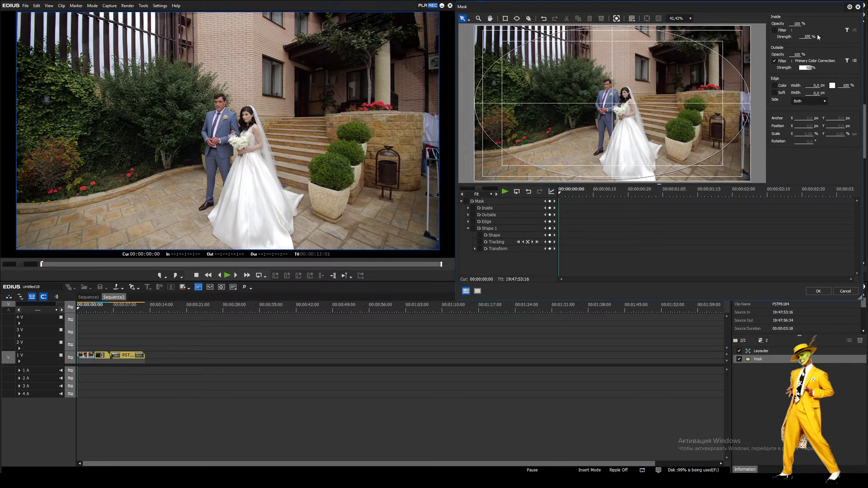
click(806, 69)
text(100)
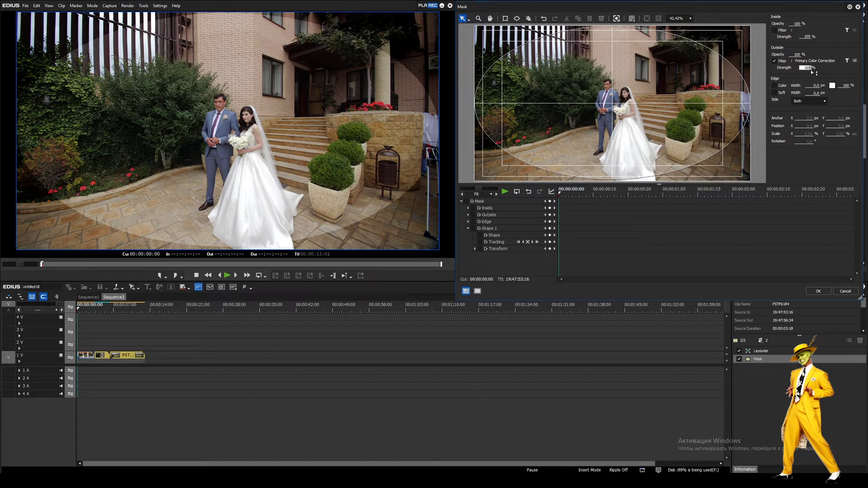
click(778, 86)
click(832, 86)
drag(540, 67, 577, 25)
click(594, 41)
click(591, 118)
mouse_move(816, 85)
mouse_down()
mouse_move(814, 68)
mouse_move(35, 105)
mouse_up()
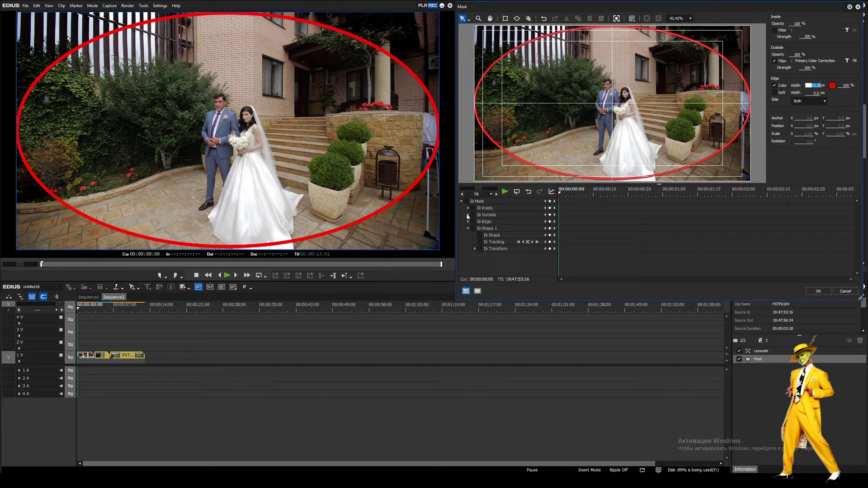
drag(828, 104, 816, 30)
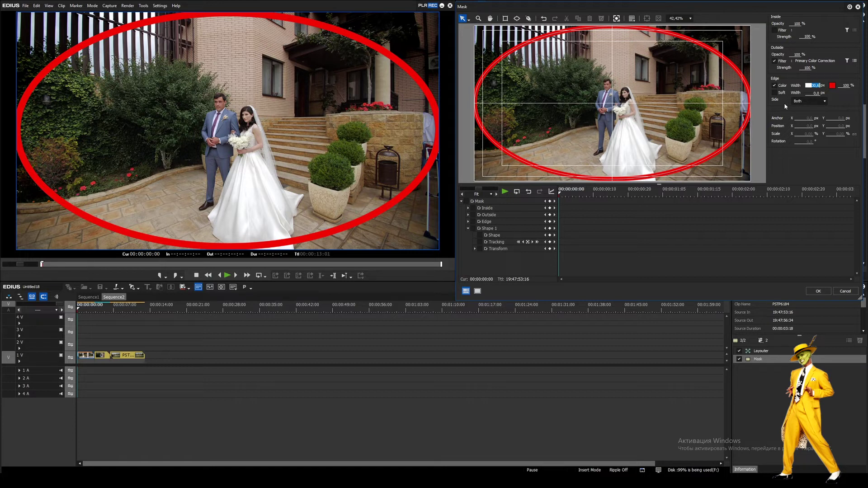
click(817, 103)
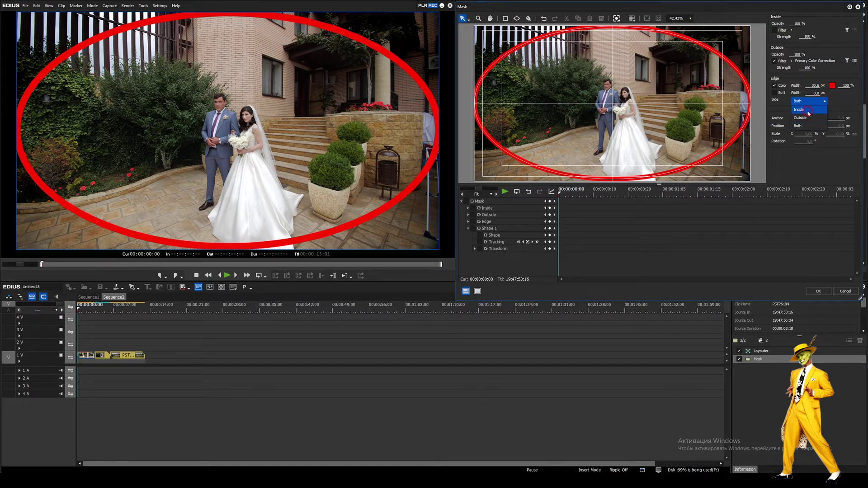
click(809, 114)
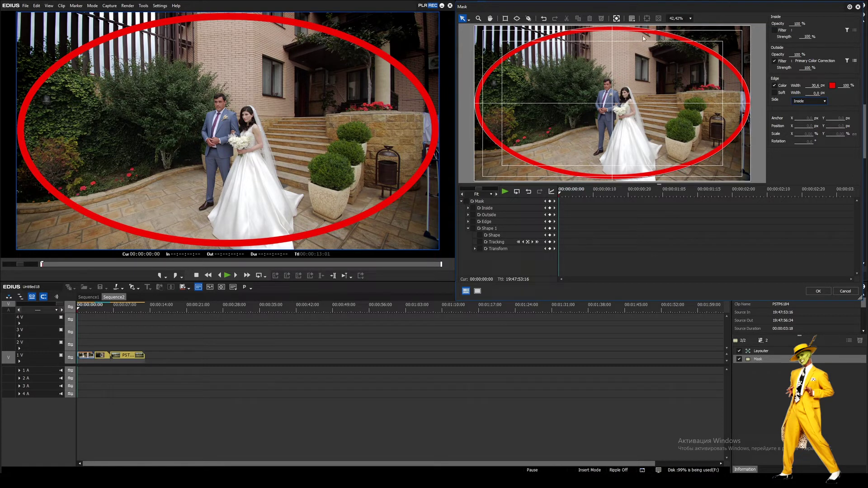
click(823, 102)
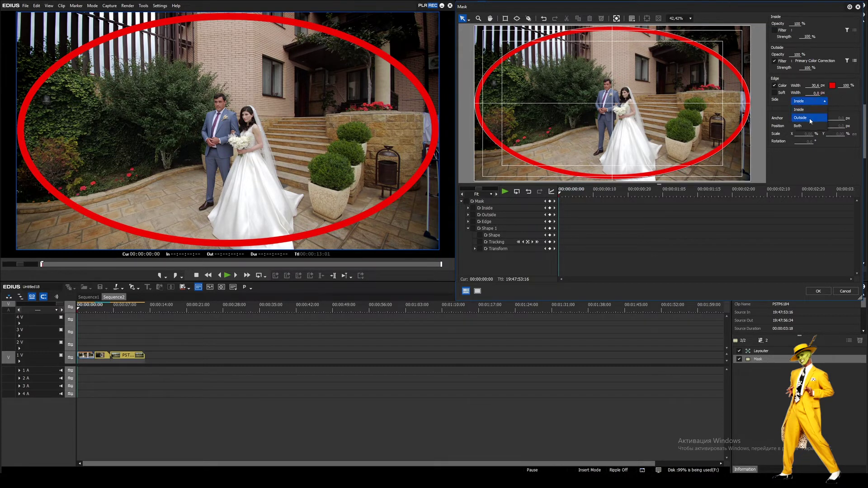
click(807, 114)
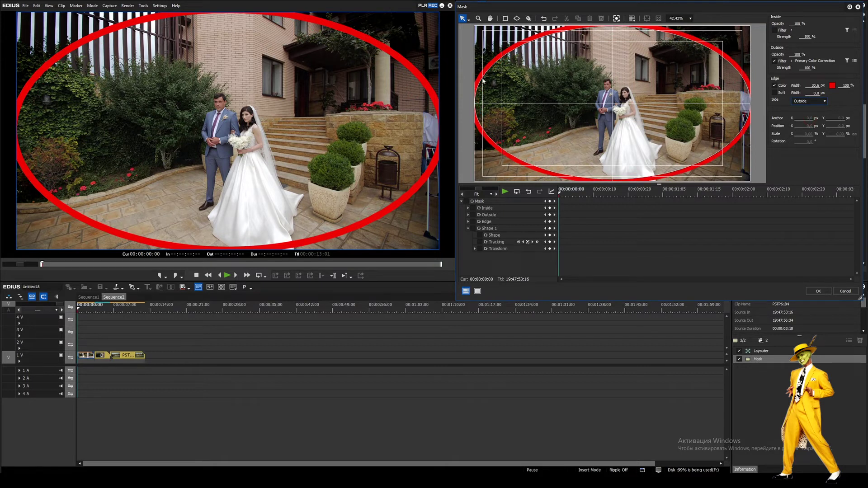
click(825, 101)
click(797, 128)
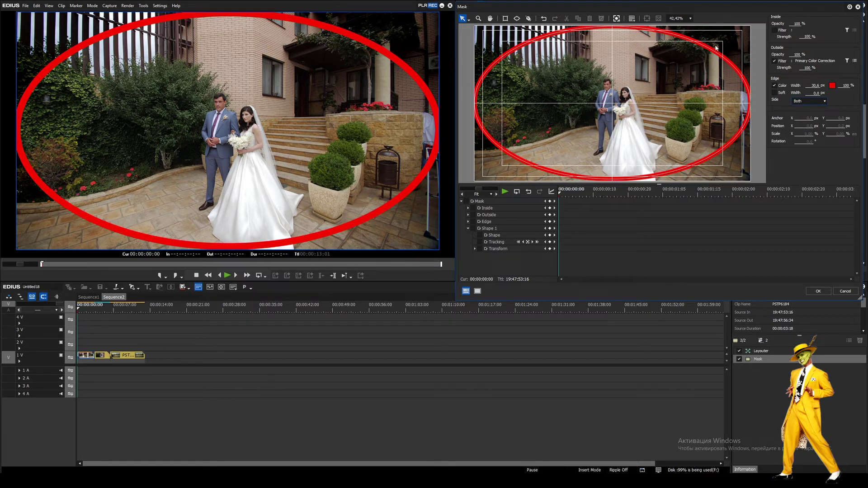
click(775, 89)
click(774, 86)
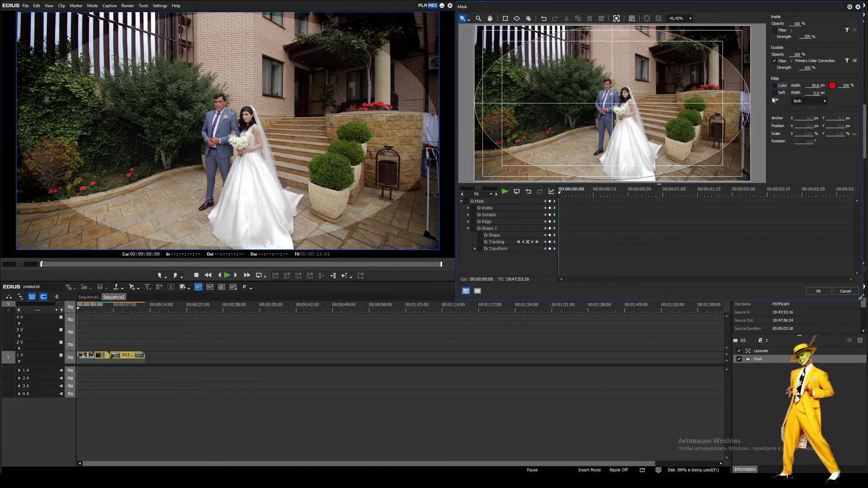
Tick Edge > Soft, enter a width of 400, and confirm the Mask dialog with OK
click(774, 93)
click(813, 93)
text(20)
click(812, 95)
text(50)
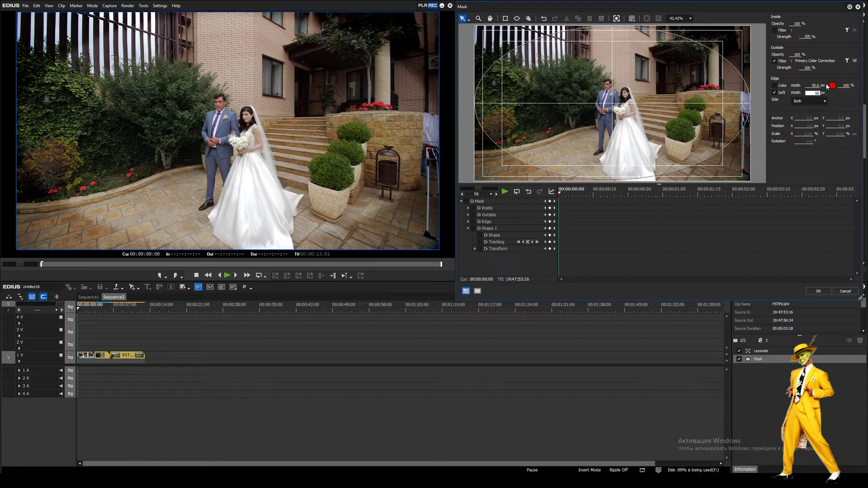
text(150)
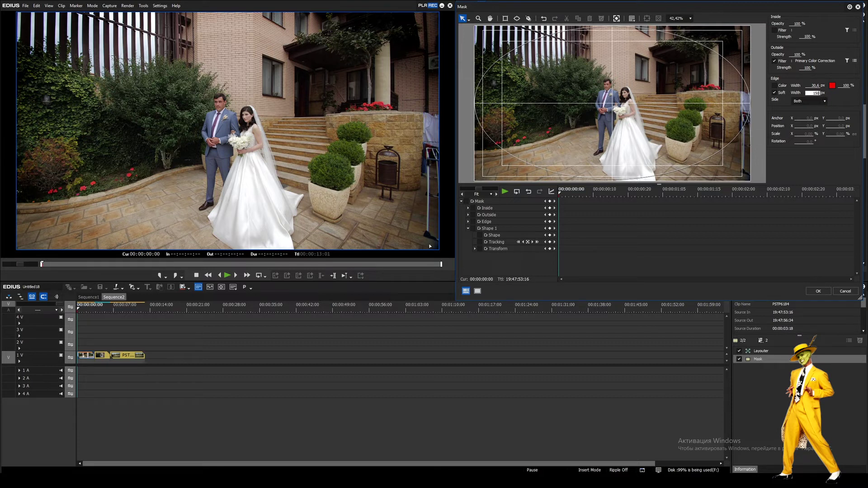
drag(806, 93, 854, 94)
text(400)
key(Return)
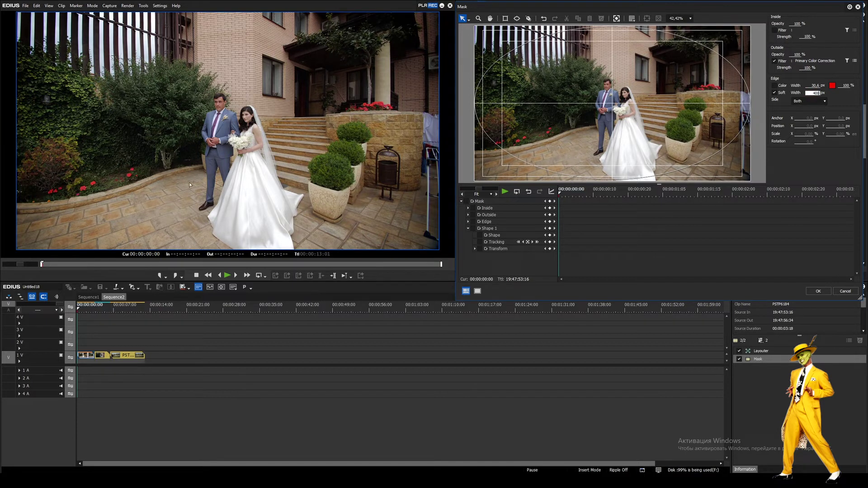
click(818, 291)
Toggle the clip's Mask filter on and off to compare, then reopen its settings
click(745, 359)
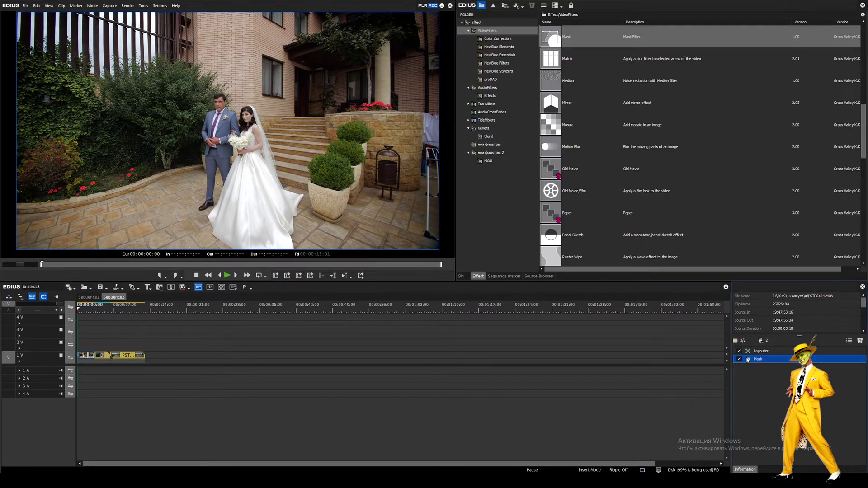
click(740, 359)
click(740, 359)
click(739, 359)
click(740, 359)
click(740, 359)
click(740, 359)
click(739, 359)
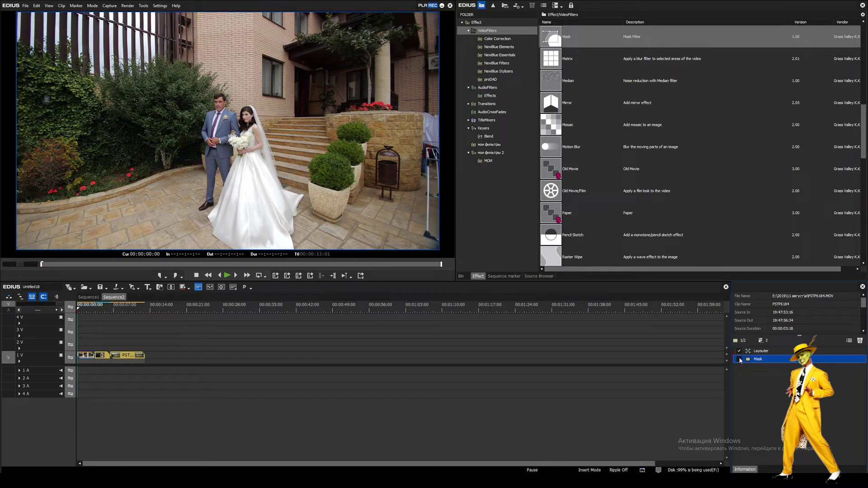
double_click(740, 360)
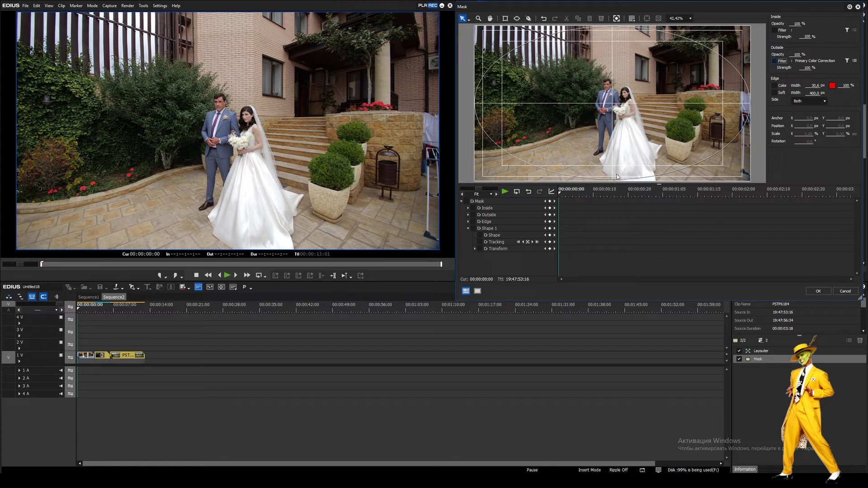
Delete the old Mask filter from the clip and drag a fresh Mask onto it
click(778, 63)
click(819, 292)
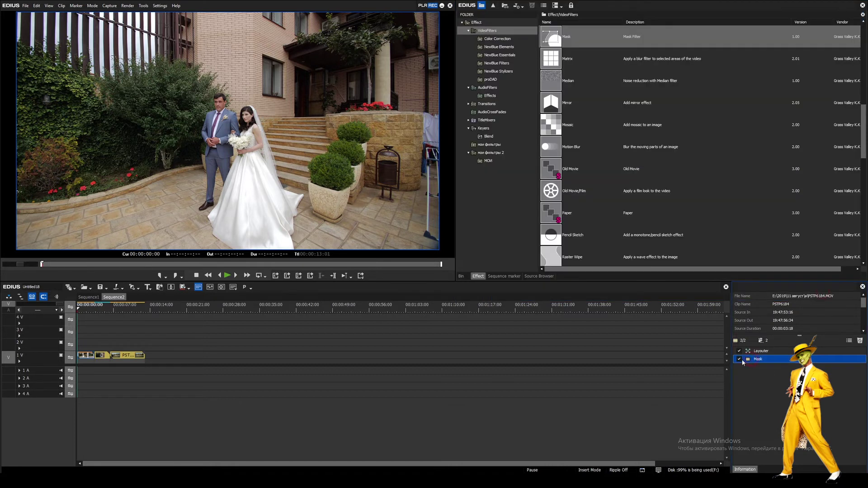
key(Delete)
drag(551, 36, 83, 354)
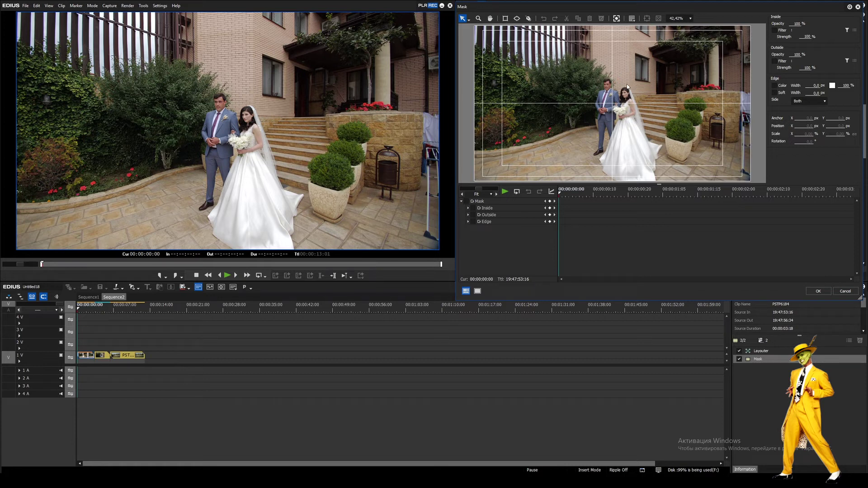
Draw a small ellipse around the bride's head, Track Forward, and scrub back to check it
click(517, 18)
drag(622, 88, 632, 104)
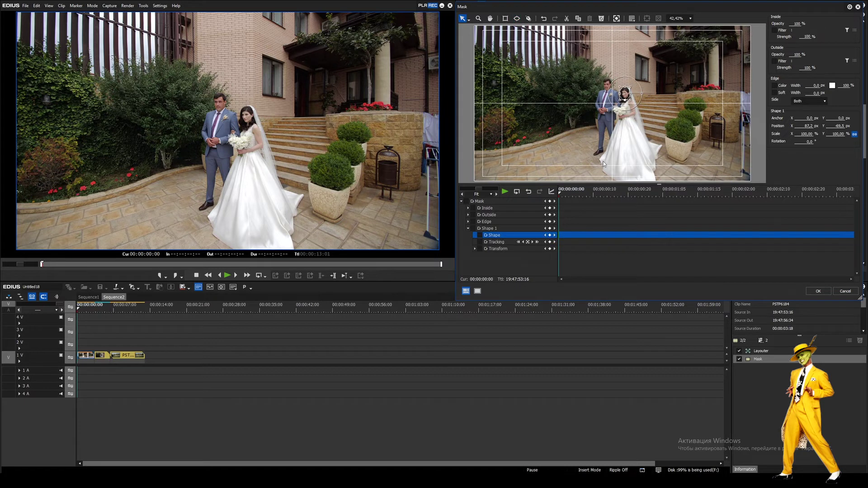
click(623, 18)
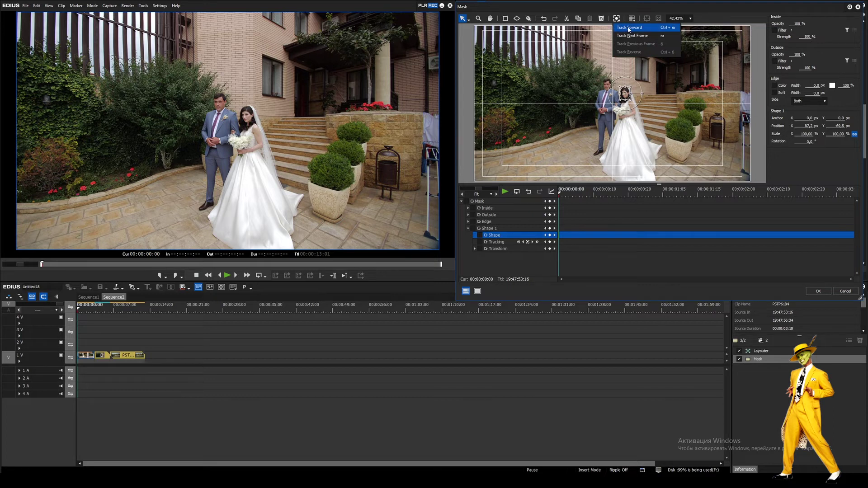
click(623, 28)
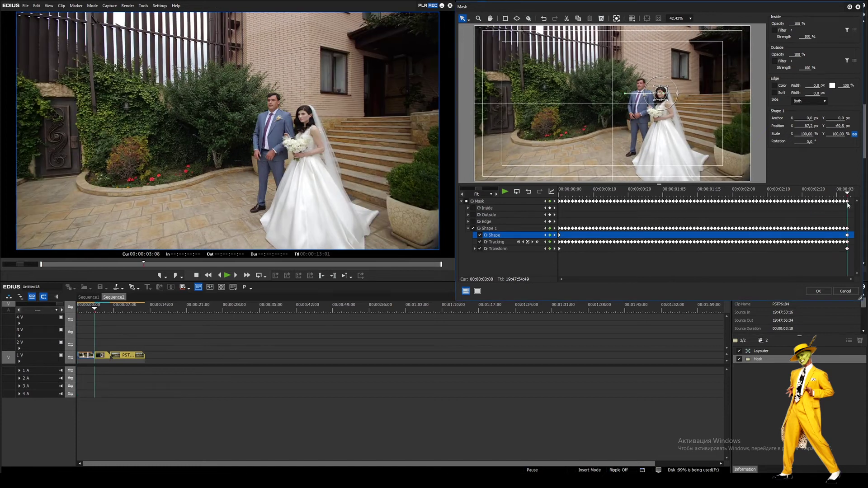
drag(832, 204, 587, 204)
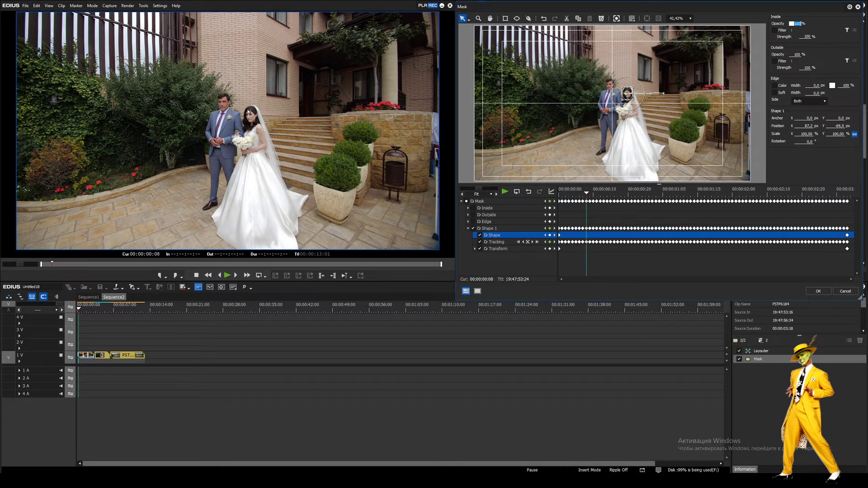
Try 0% opacity inside the mask, then restore it to 100%
text(0)
key(Return)
text(100)
key(Return)
Enable Inside Filter with VideoFilters > Mosaic, preview playback, and close the Mask dialog with OK
click(774, 30)
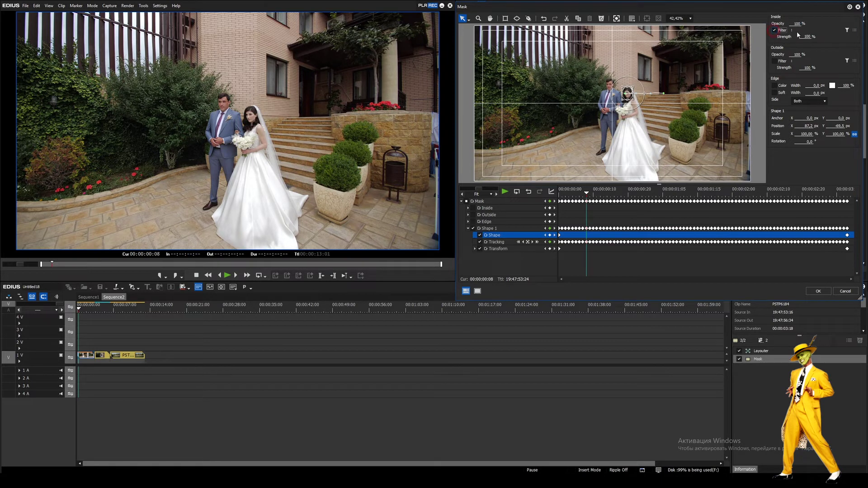
click(847, 30)
click(363, 188)
double_click(363, 188)
scroll(398, 195, down, 3)
scroll(397, 196, down, 2)
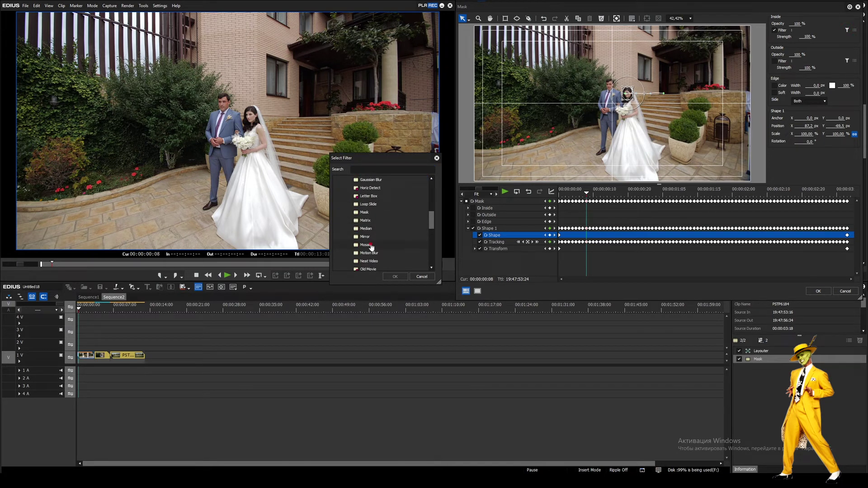
click(370, 245)
click(399, 276)
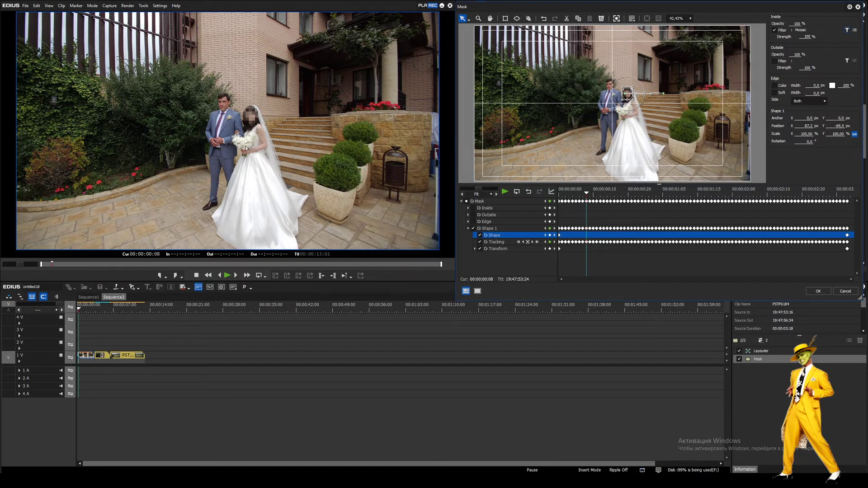
key(space)
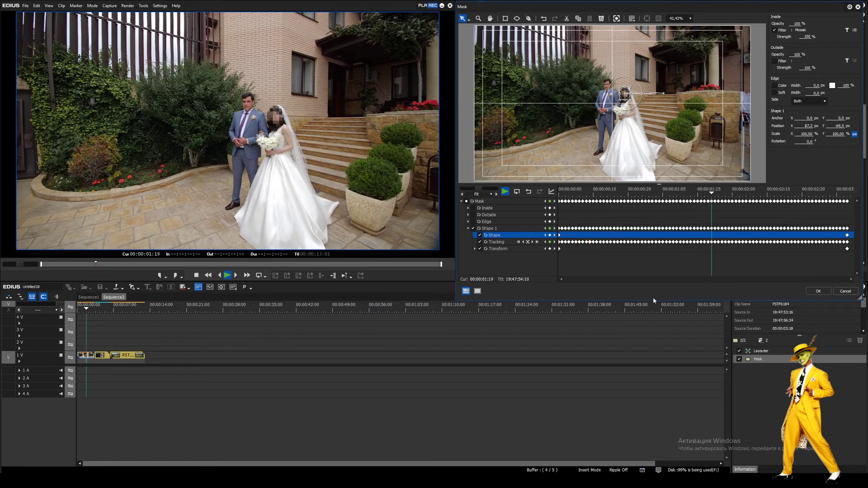
click(818, 291)
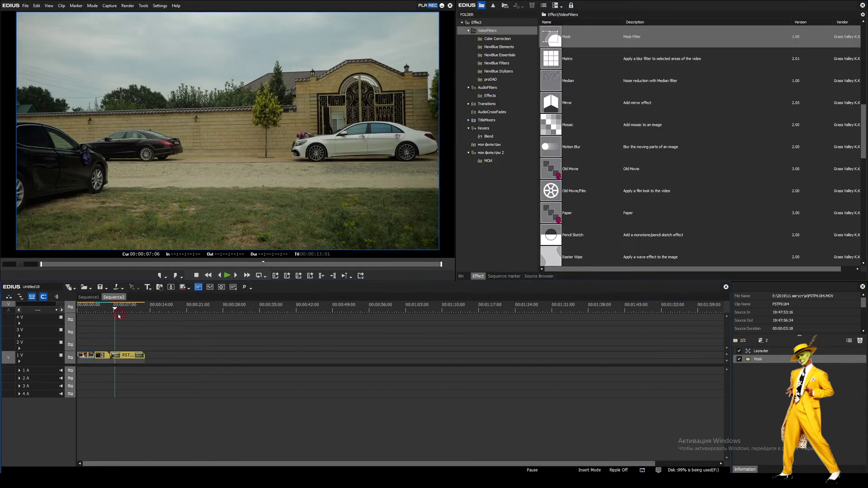
Scrub to the white-car clip PSTP6113 and drop the Mask filter onto it
click(118, 311)
drag(118, 313, 131, 311)
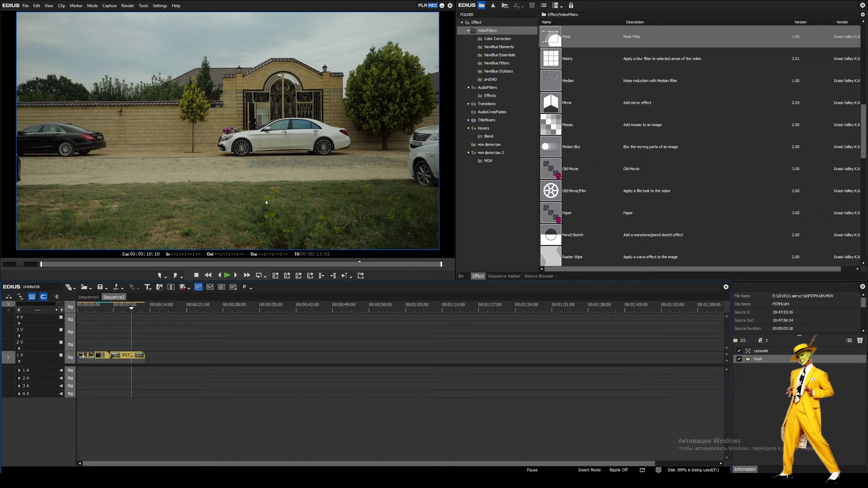
click(552, 36)
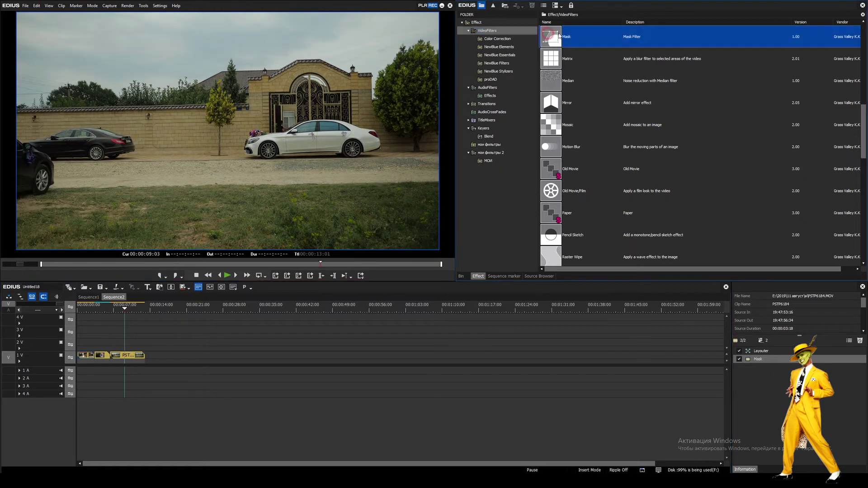
drag(165, 346, 127, 356)
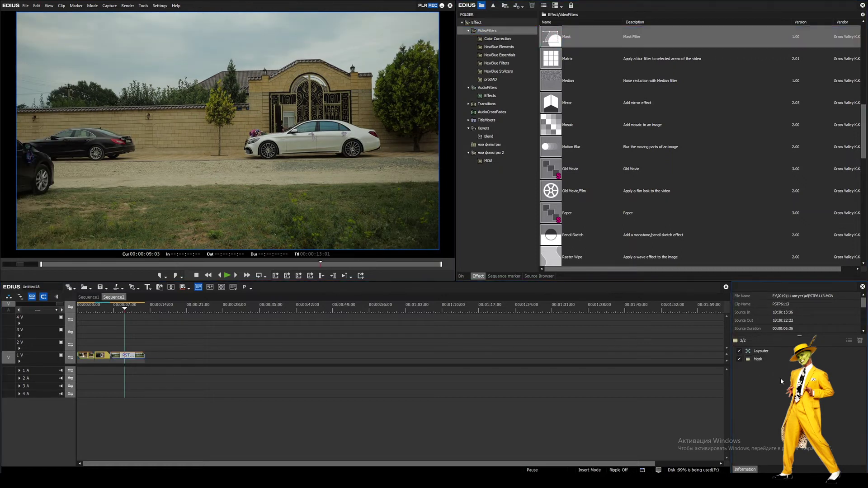
Open the car clip's Mask settings and zoom and pan the preview onto the white car
double_click(753, 361)
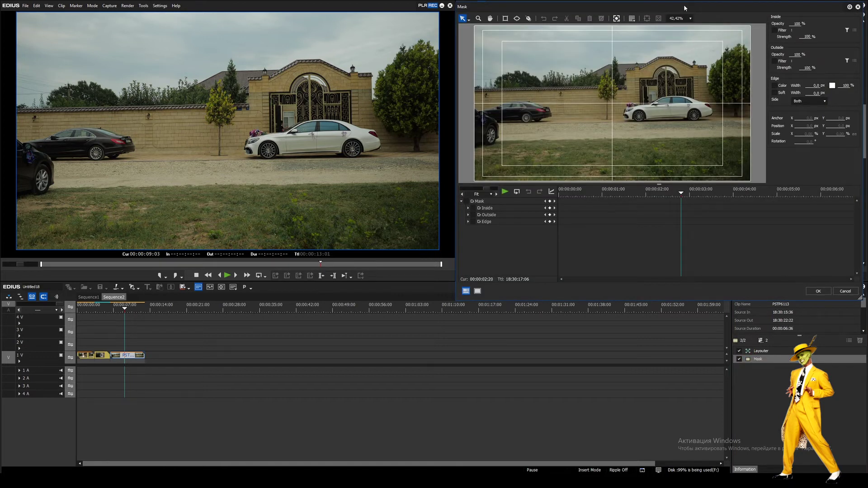
click(478, 18)
drag(495, 37, 480, 44)
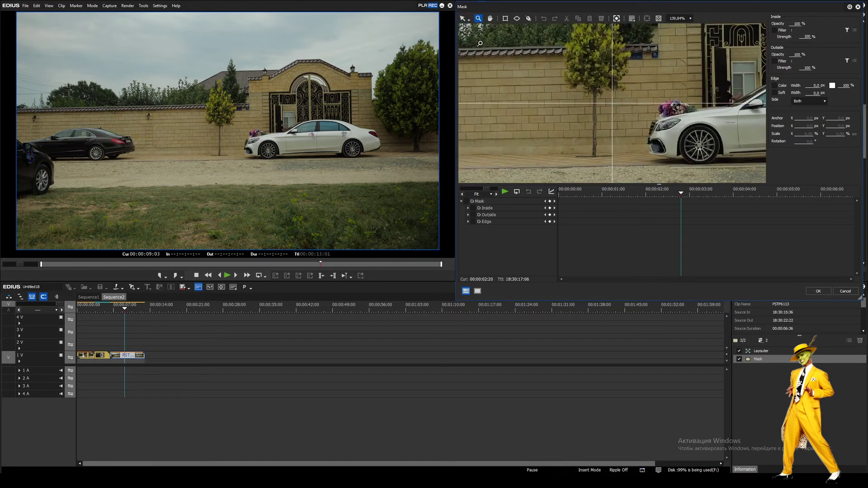
click(490, 18)
drag(624, 116, 529, 101)
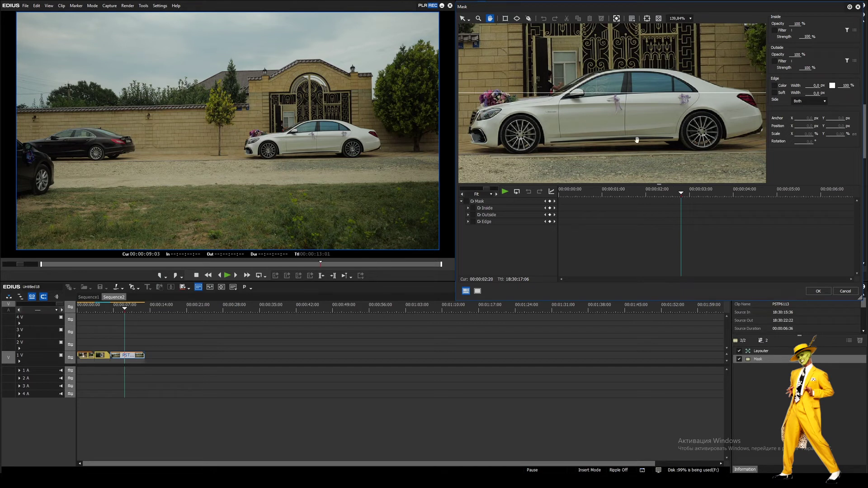
Draw a closed freeform path around the white car, tracing bumpers, wheels, sill and roofline
click(529, 18)
click(492, 89)
click(473, 111)
click(470, 122)
click(470, 131)
click(473, 141)
click(492, 148)
click(503, 146)
click(510, 151)
click(519, 154)
click(526, 154)
click(533, 152)
click(546, 145)
click(678, 142)
click(686, 147)
click(695, 150)
click(703, 151)
click(712, 151)
click(722, 142)
click(762, 128)
click(764, 118)
click(760, 110)
click(750, 91)
click(722, 87)
click(699, 76)
click(687, 73)
click(671, 69)
click(652, 68)
click(603, 71)
click(581, 78)
click(561, 89)
click(548, 95)
click(491, 90)
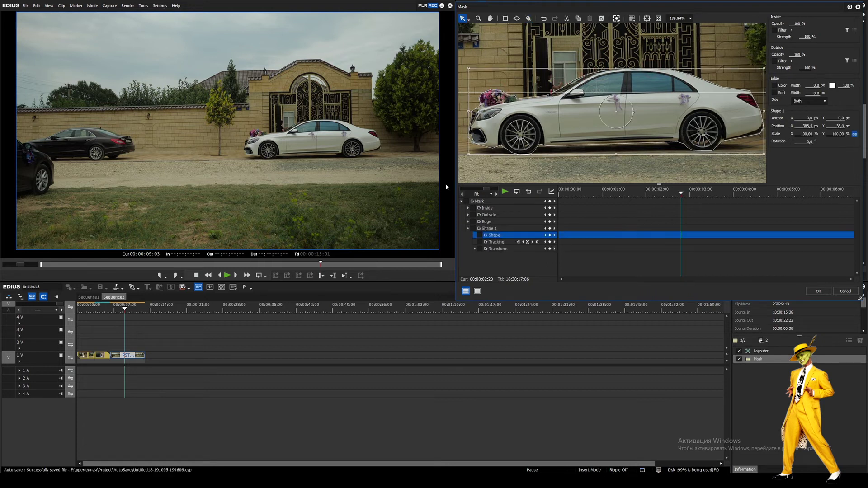
Track the car mask forward to the clip end, then return to the frame where it was drawn
click(617, 20)
click(627, 27)
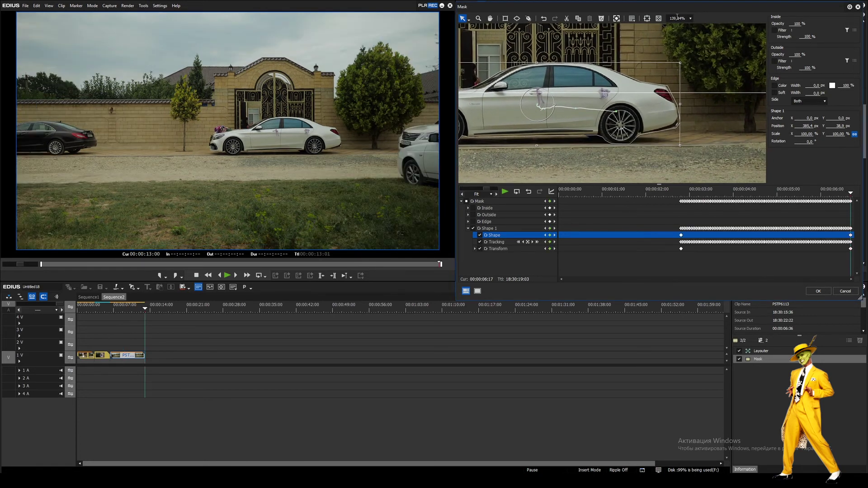
key(Home)
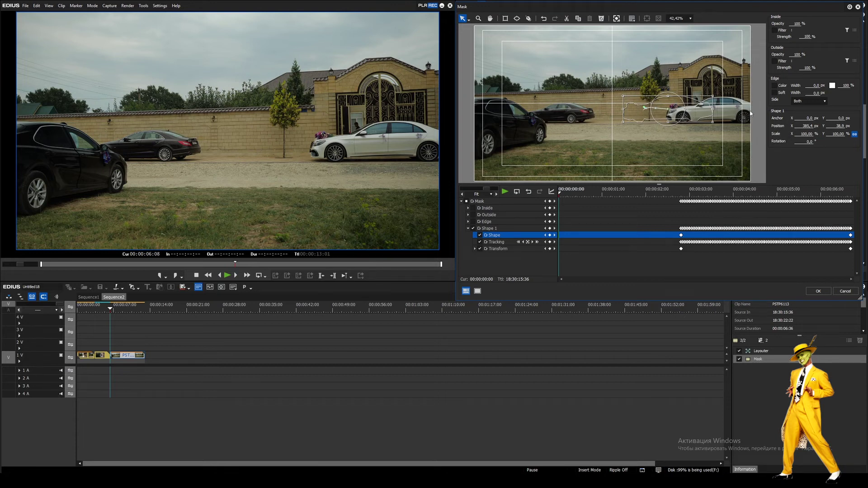
drag(565, 195, 681, 195)
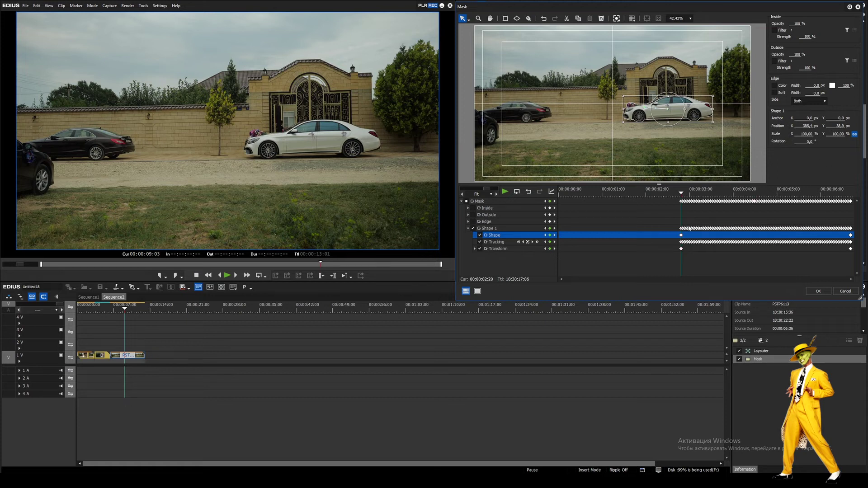
click(617, 18)
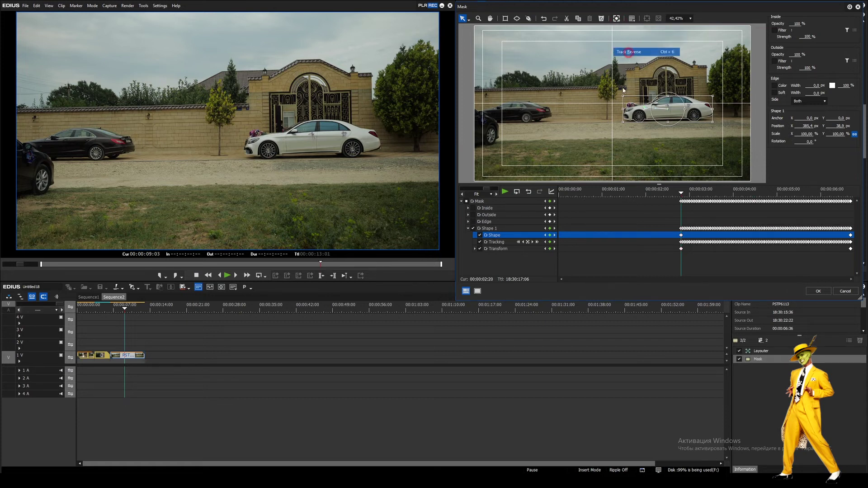
Track the car mask in reverse to the clip start, then center the end-frame preview on the car
click(633, 49)
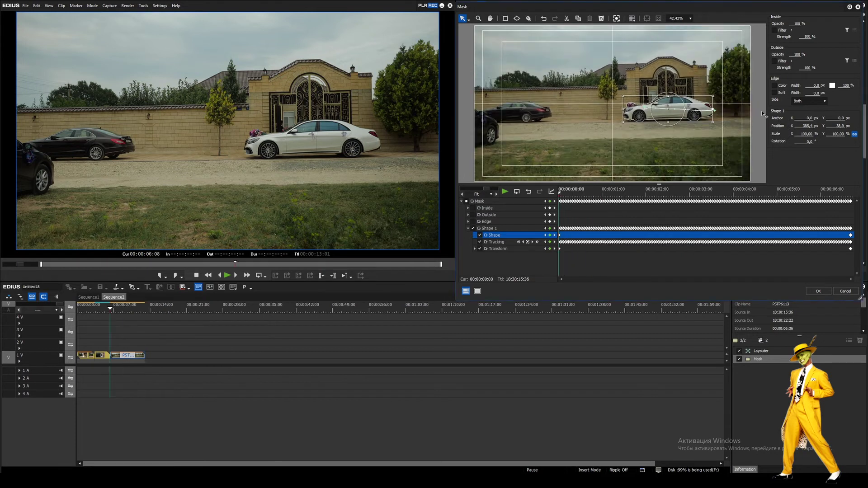
key(End)
scroll(661, 60, up, 5)
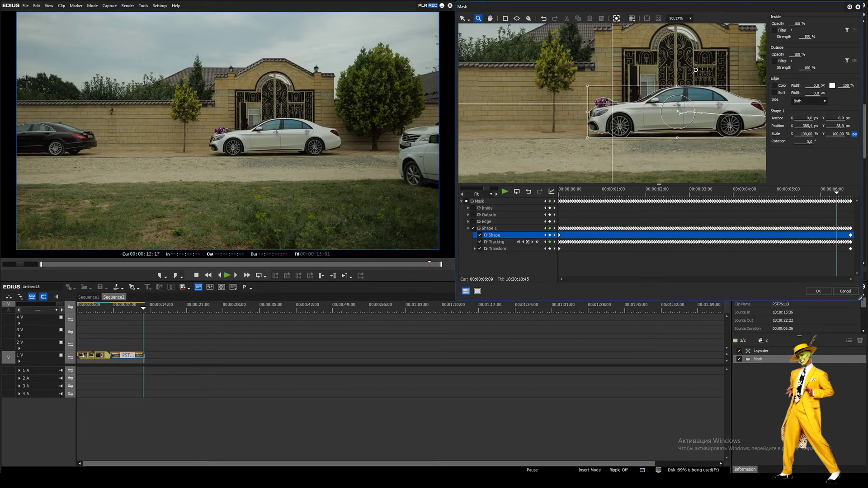
click(490, 19)
drag(680, 78, 582, 70)
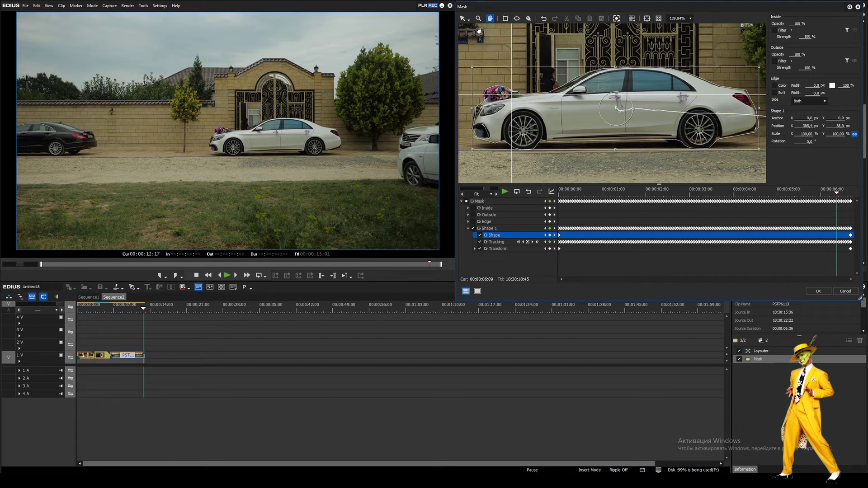
Add a new vertex to the car mask's bottom edge near the rear wheel
click(468, 20)
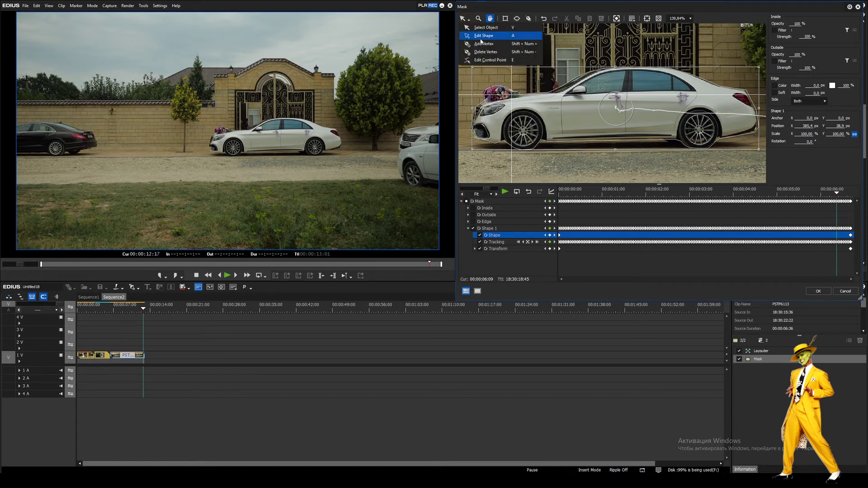
double_click(469, 21)
click(484, 36)
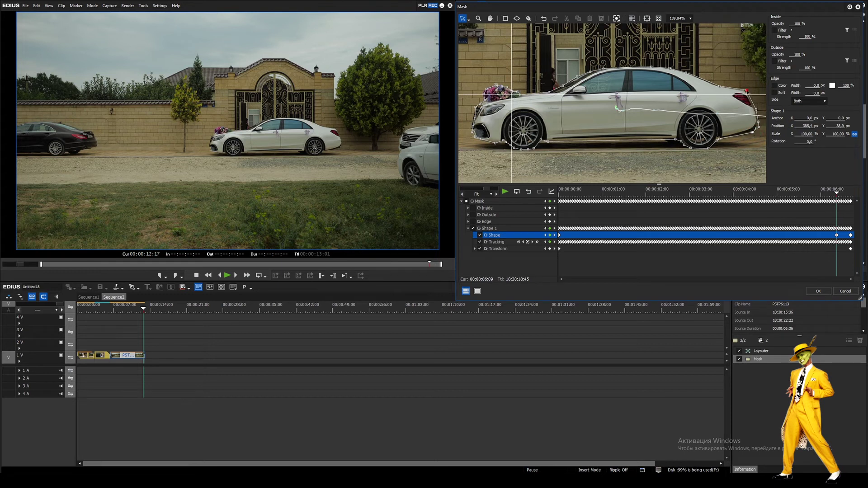
click(756, 109)
click(470, 19)
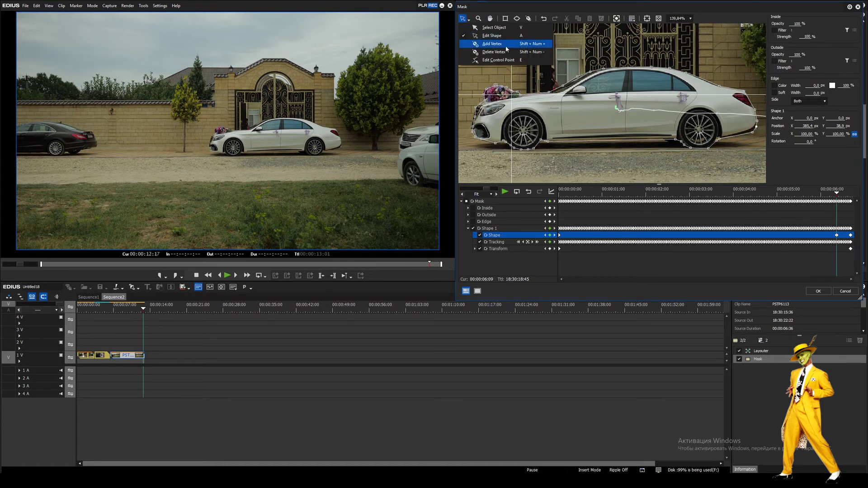
click(490, 44)
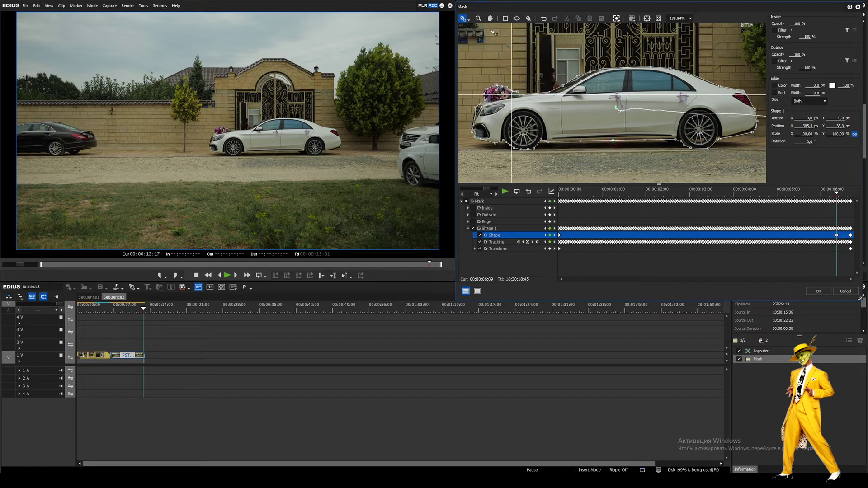
click(470, 20)
click(493, 51)
click(657, 181)
click(469, 19)
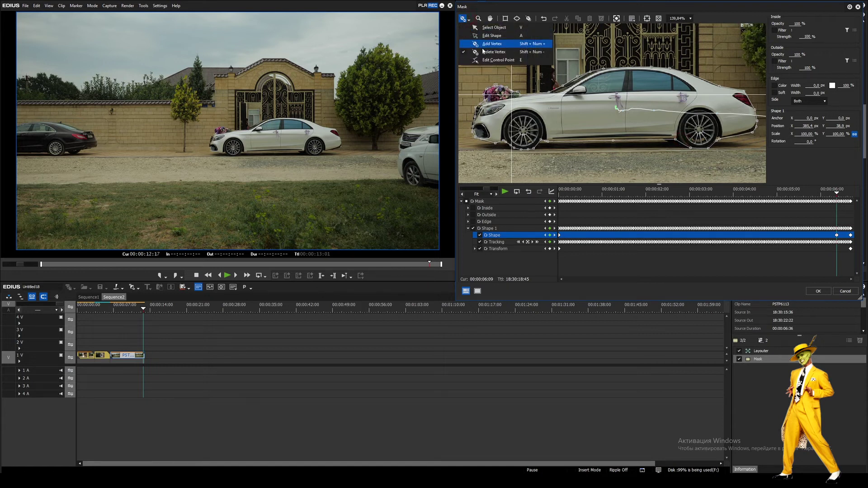
click(503, 56)
click(682, 143)
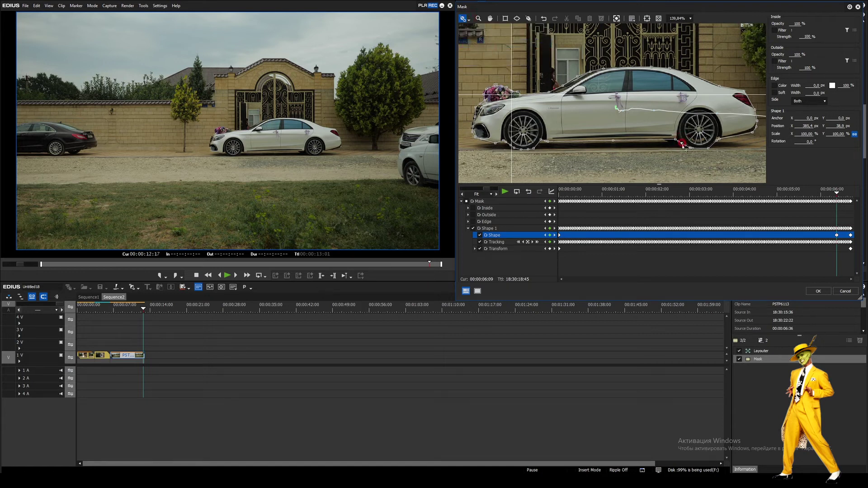
Adjust the rear-wheel vertex's curve handles and nudge it slightly left
click(469, 20)
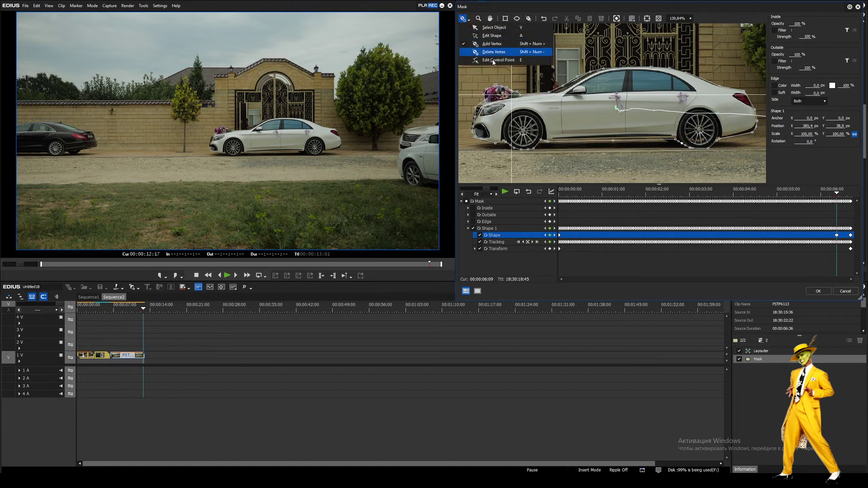
click(503, 60)
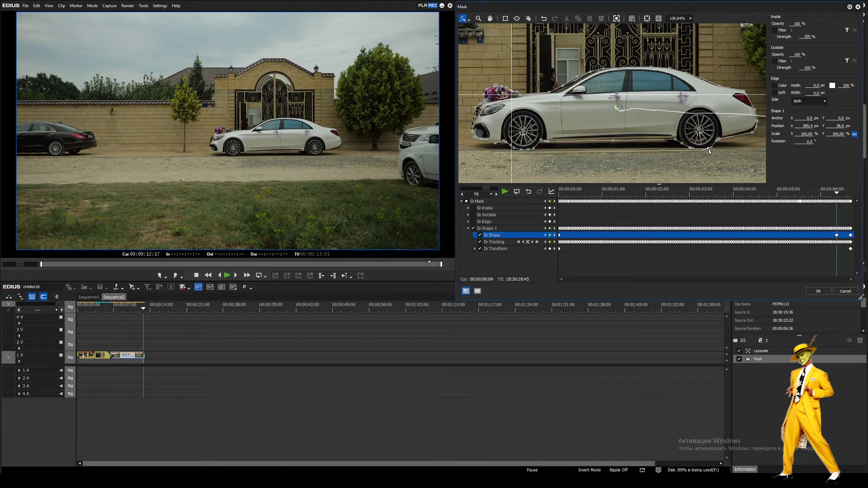
click(711, 149)
click(469, 21)
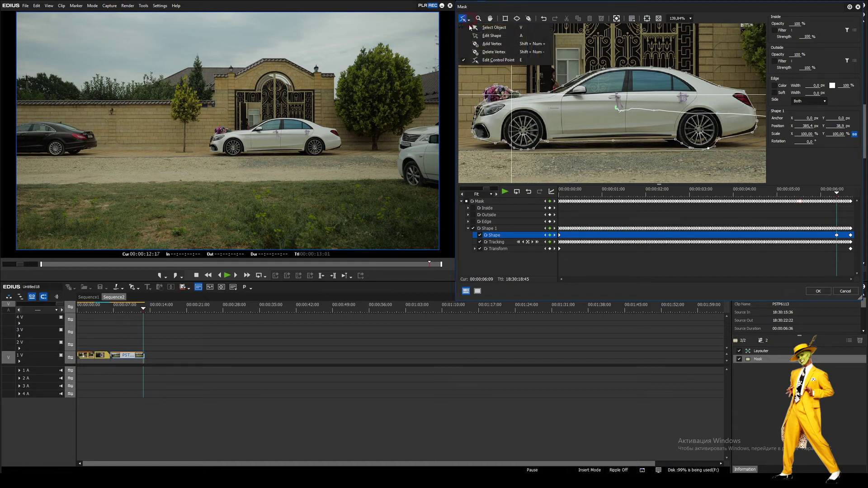
click(494, 28)
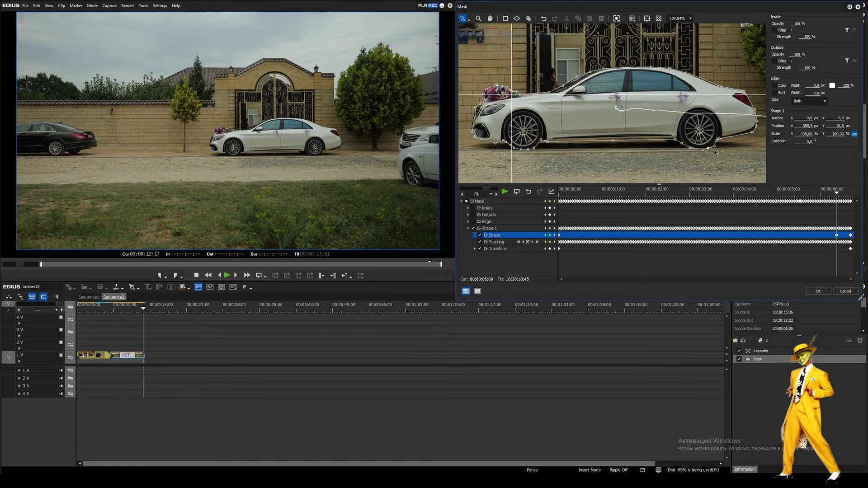
drag(708, 149, 706, 149)
Set the Inside filter to Primary Color Correction and lift its Y curve midtones to brighten the car
click(774, 30)
click(846, 30)
double_click(385, 189)
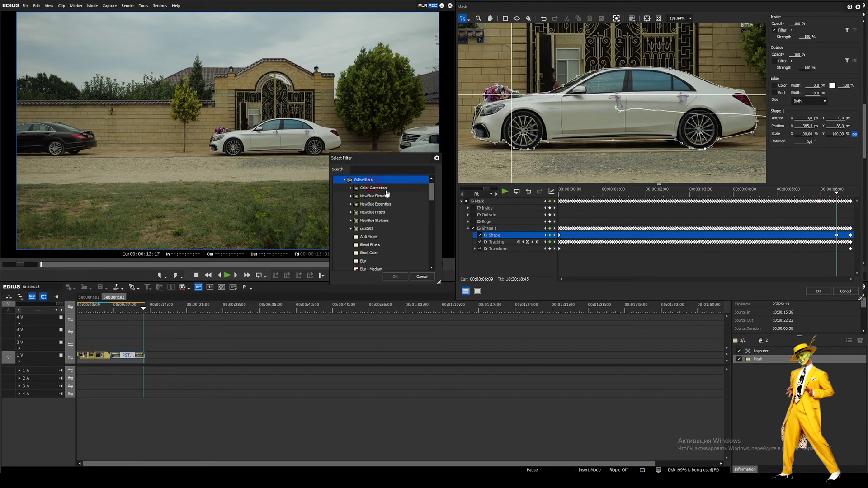
double_click(387, 192)
scroll(400, 219, down, 3)
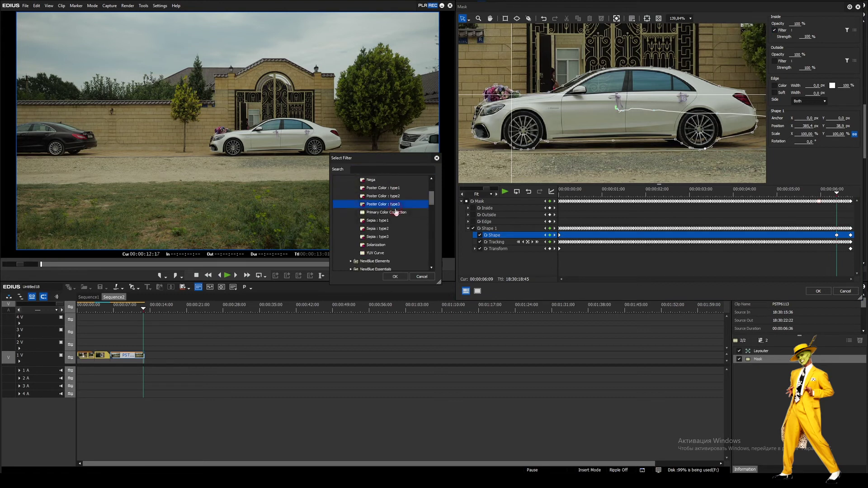
click(400, 212)
click(401, 277)
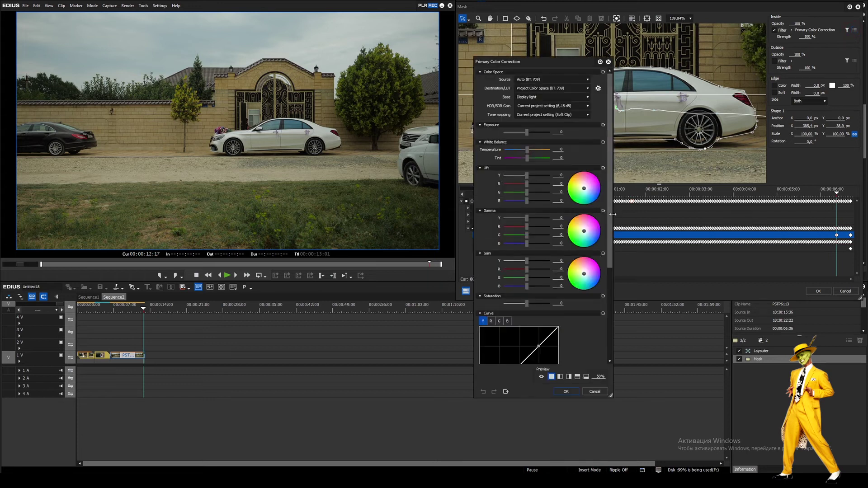
scroll(538, 272, down, 5)
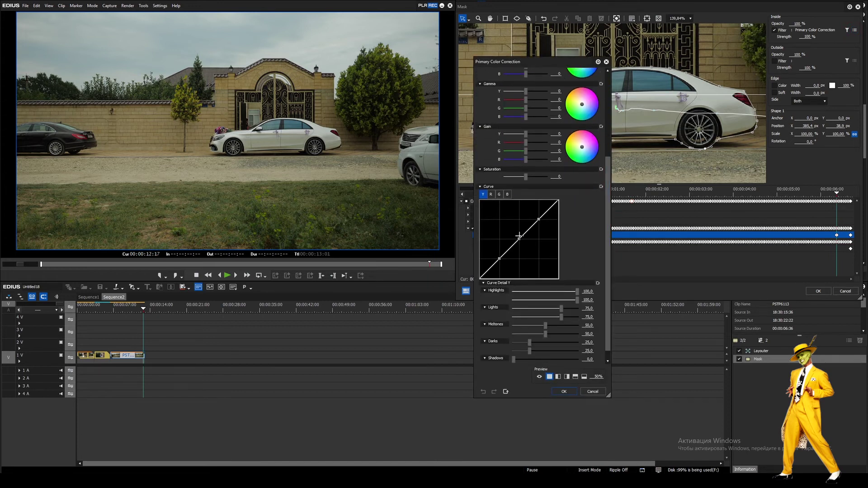
drag(517, 235, 515, 232)
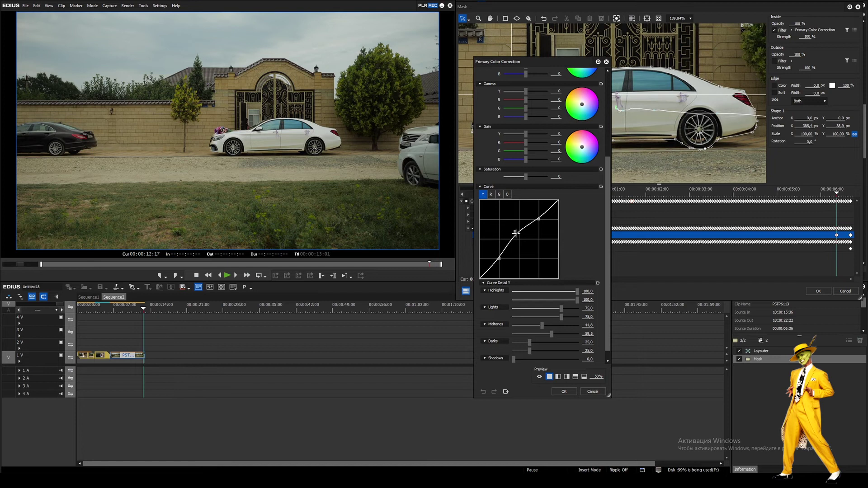
click(566, 392)
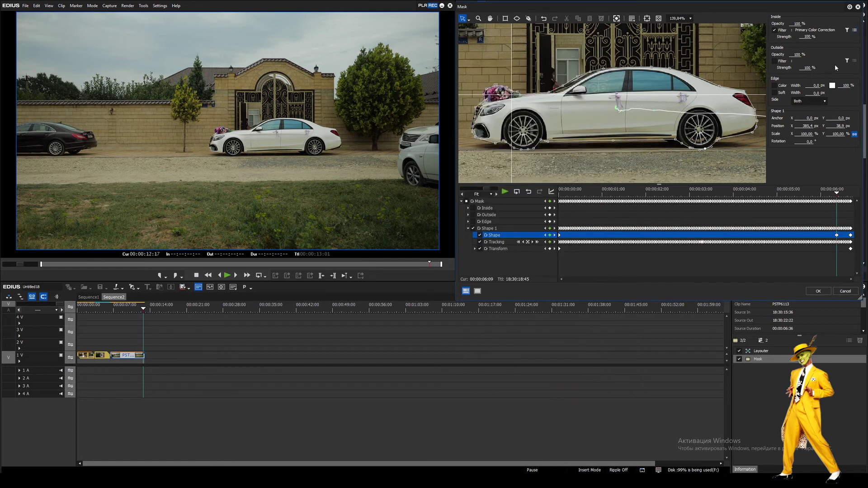
Set the Outside filter to Primary Color Correction and pull its Y curve down to darken the background
click(774, 61)
click(847, 60)
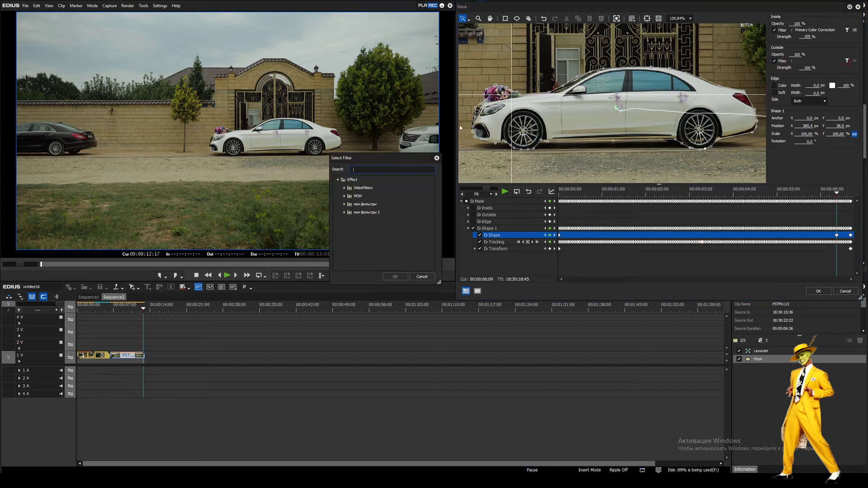
double_click(369, 188)
double_click(383, 188)
scroll(393, 217, down, 2)
click(396, 237)
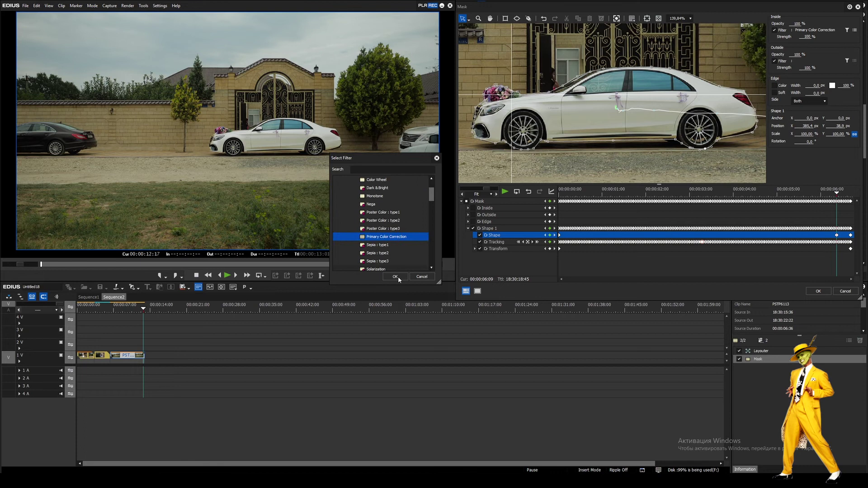
click(398, 277)
click(855, 62)
scroll(543, 204, down, 3)
drag(519, 228, 502, 253)
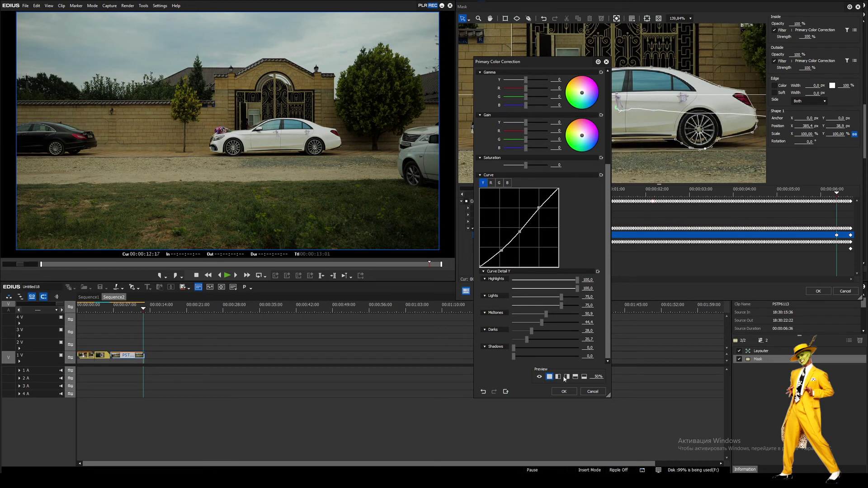
click(564, 391)
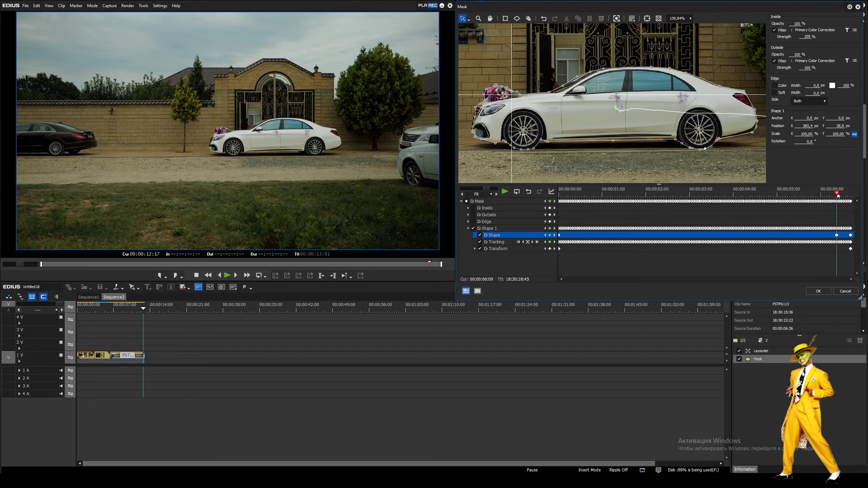
drag(838, 195, 844, 194)
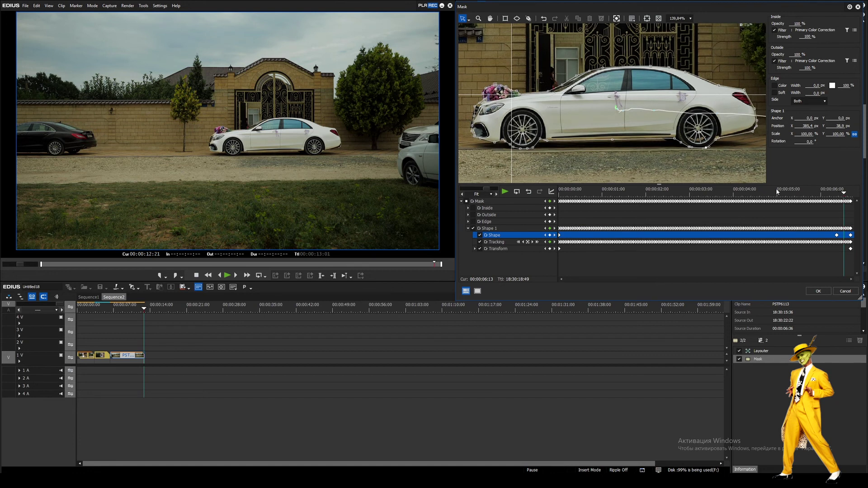
drag(843, 196, 837, 195)
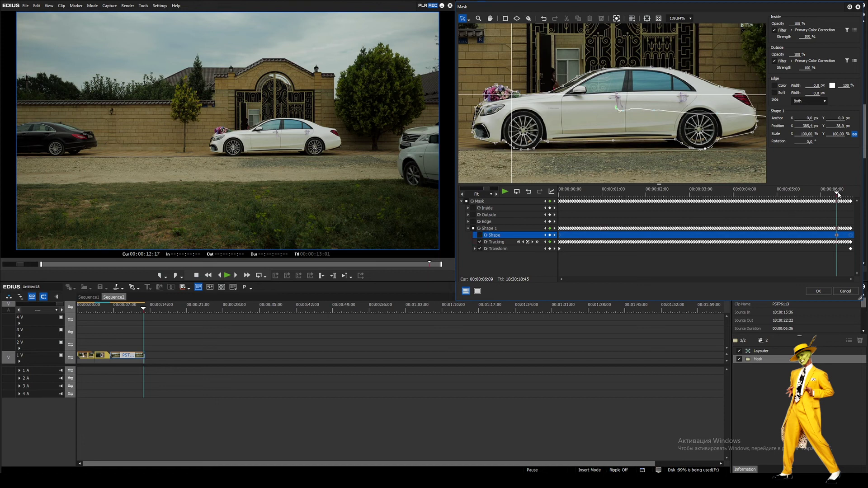
mouse_move(838, 195)
mouse_down()
mouse_move(651, 199)
mouse_move(834, 202)
mouse_up()
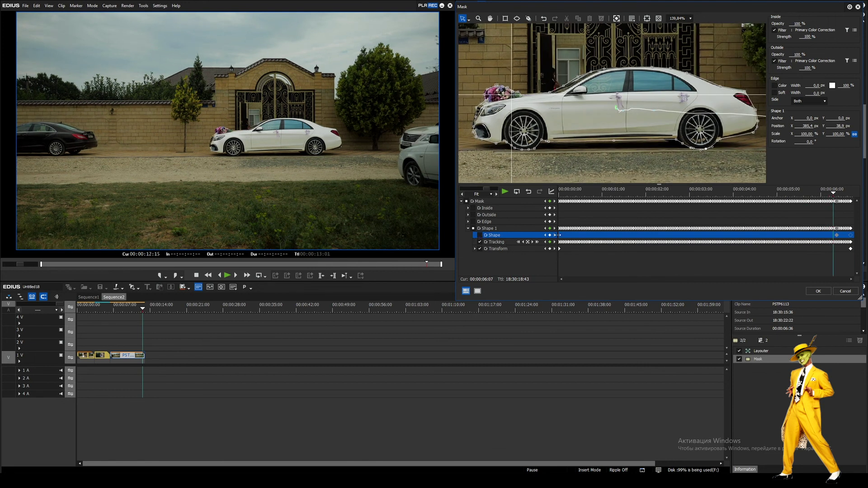
drag(834, 194, 836, 195)
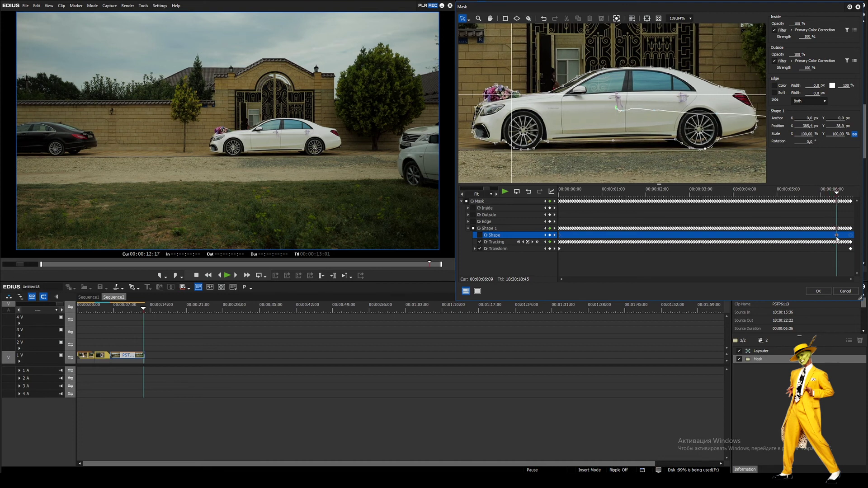
drag(838, 193, 793, 193)
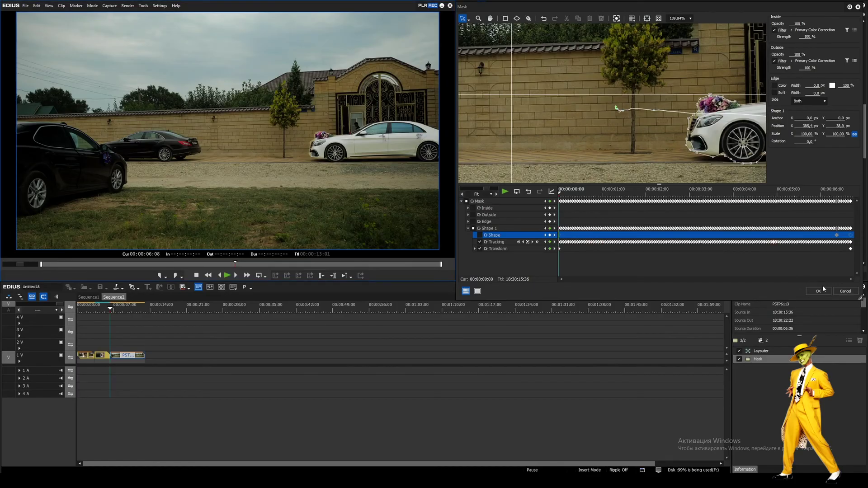
Turn on the Soft edge for the car mask and set its width to 150
click(774, 93)
click(813, 93)
text(150)
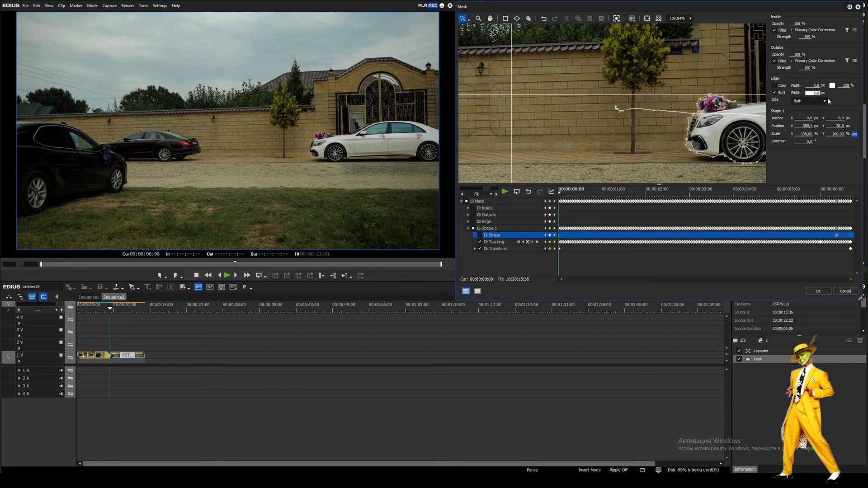